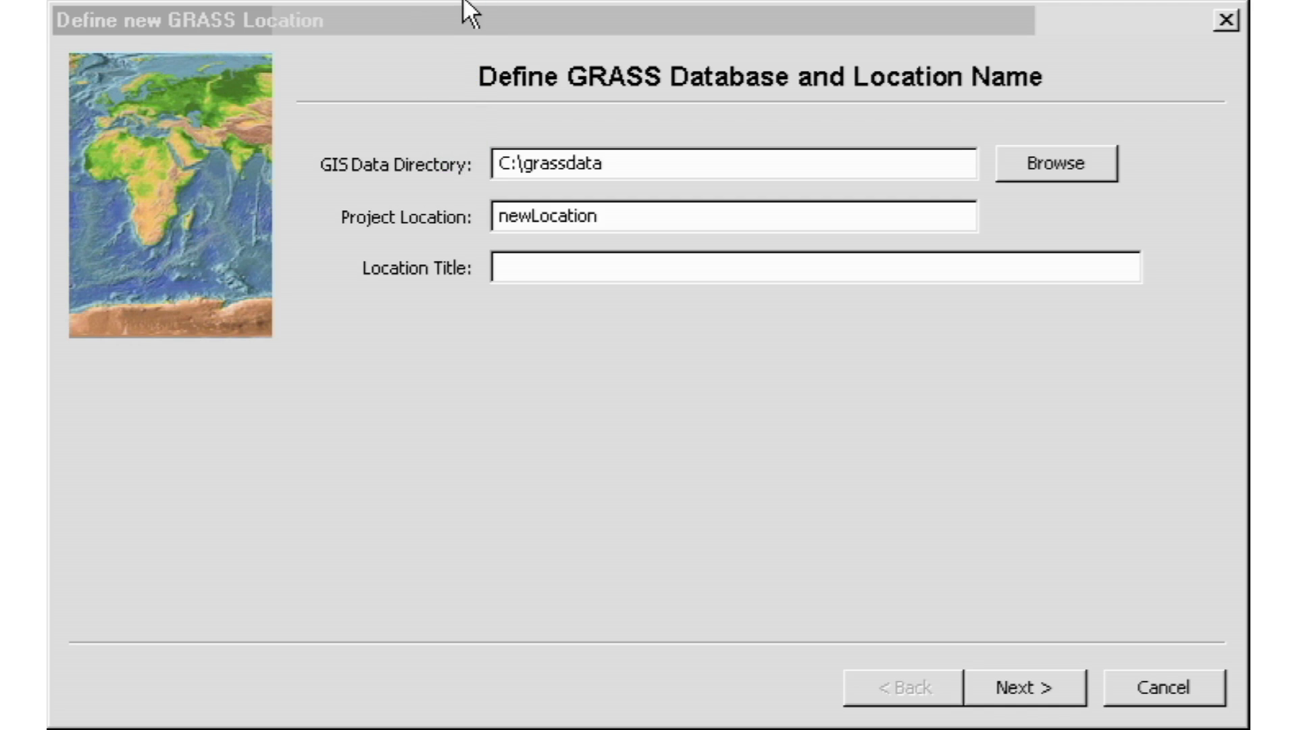
Step: Replace the default location name newLocation with Tutorial8Location
left_click(440, 10)
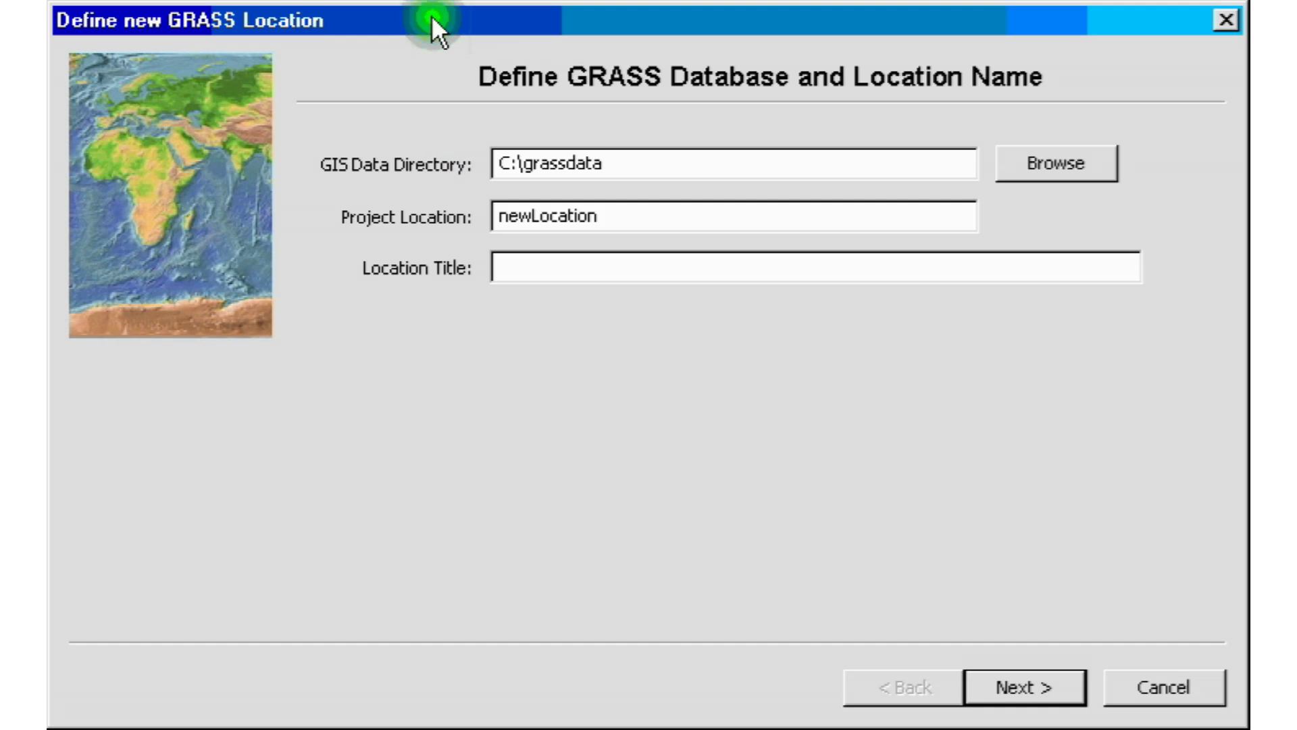
left_click(530, 208)
double_click(531, 208)
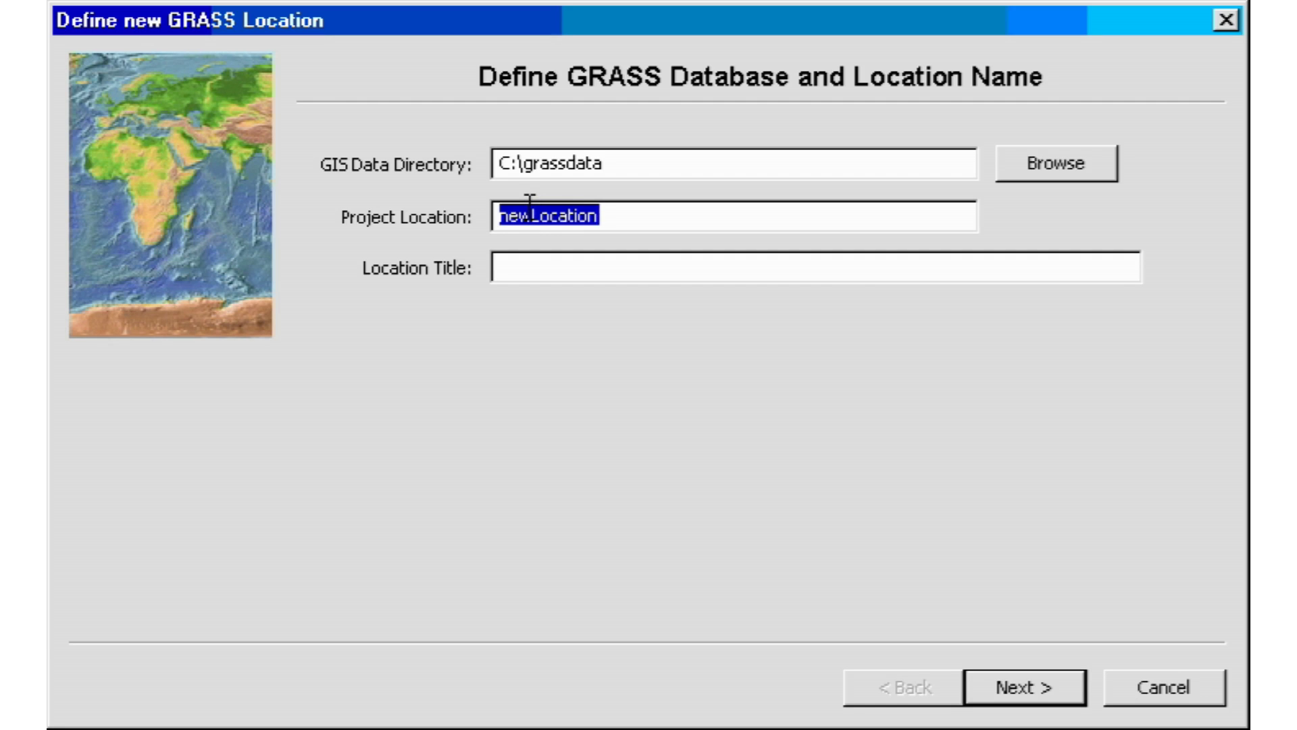
type("TUotira")
key("BackSpace")
key("BackSpace")
key("BackSpace")
key("BackSpace")
key("BackSpace")
key("BackSpace")
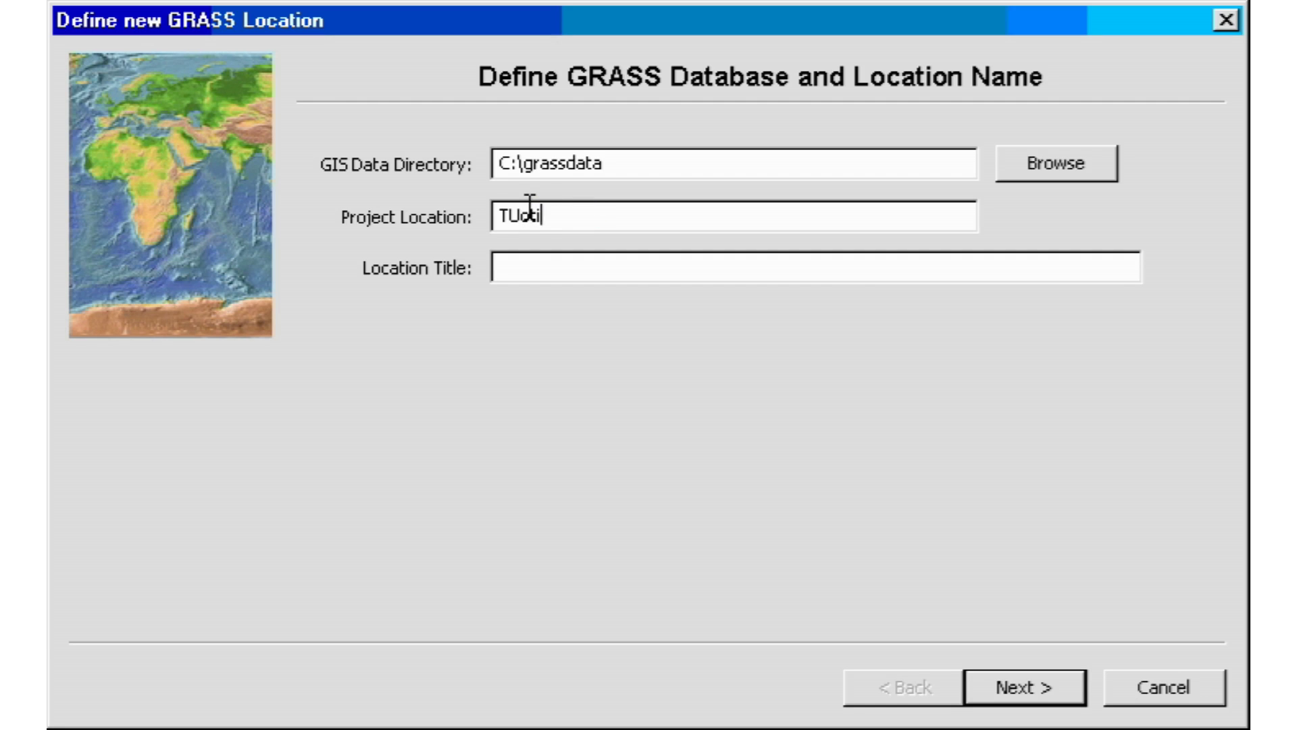
type("utorial8Location")
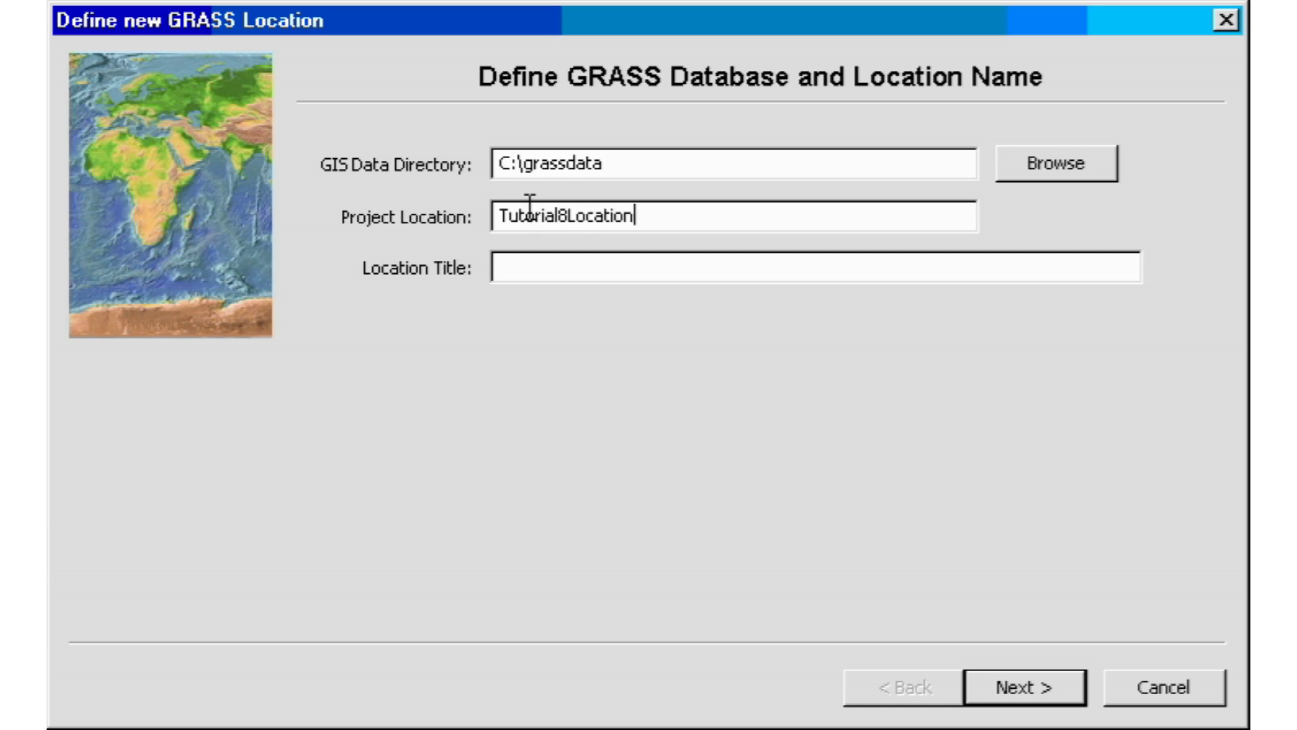
key("Tab")
Step: Title the location 'This is a tutorial porject North Caroline California (data)' and continue
type("This is a tutorial")
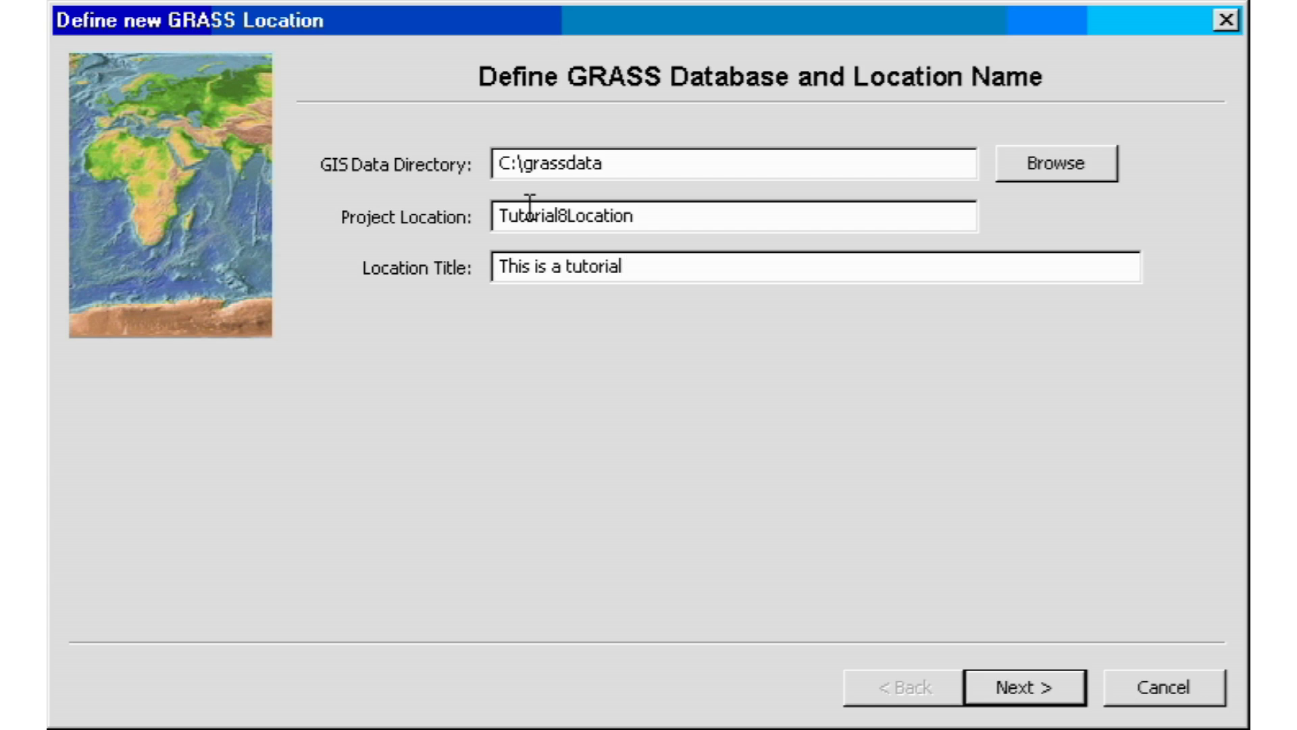
type(" porject")
type("North ")
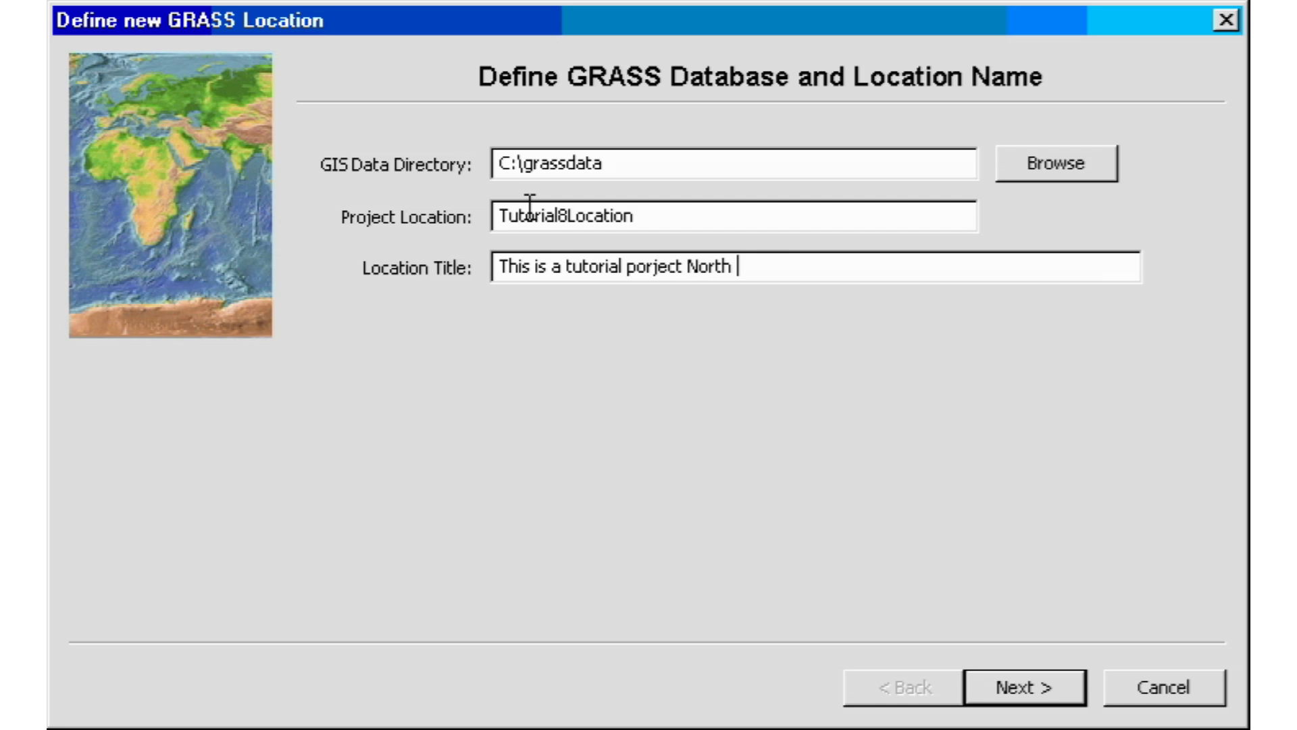
type("Caroline Cali")
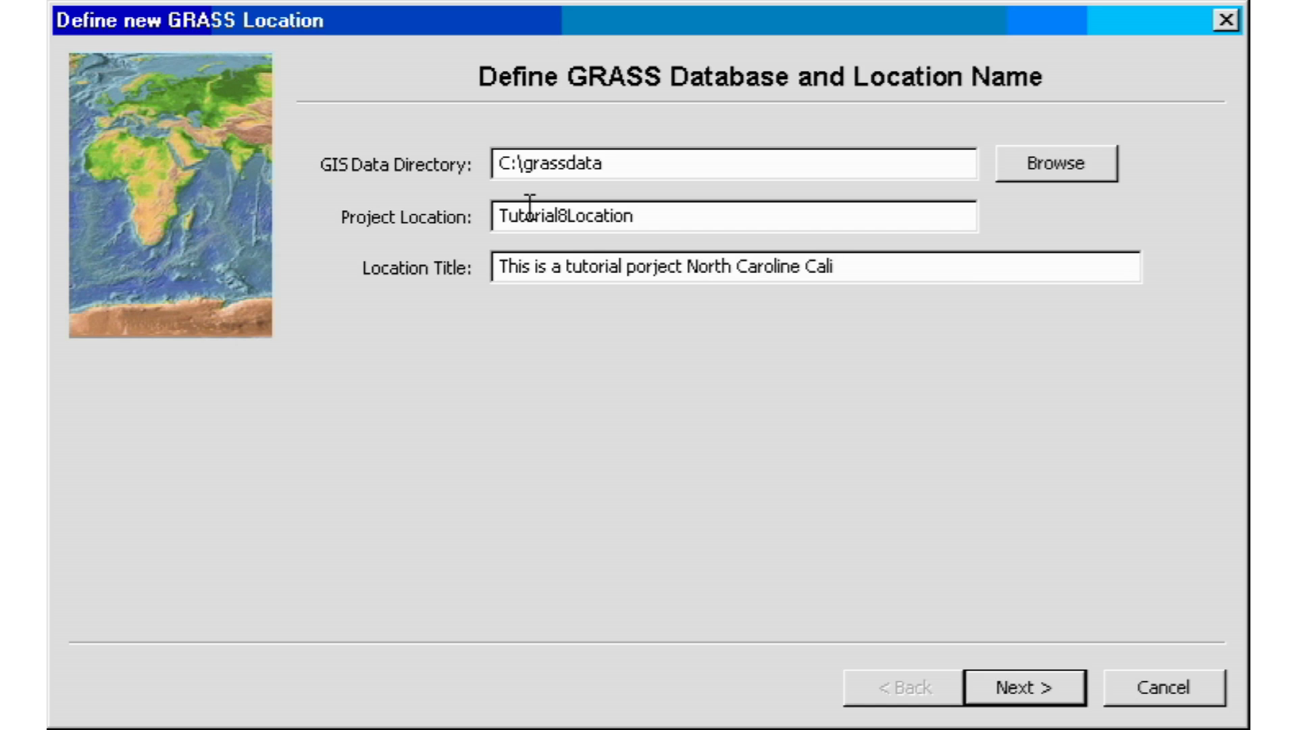
type("fornia (")
type("jhk")
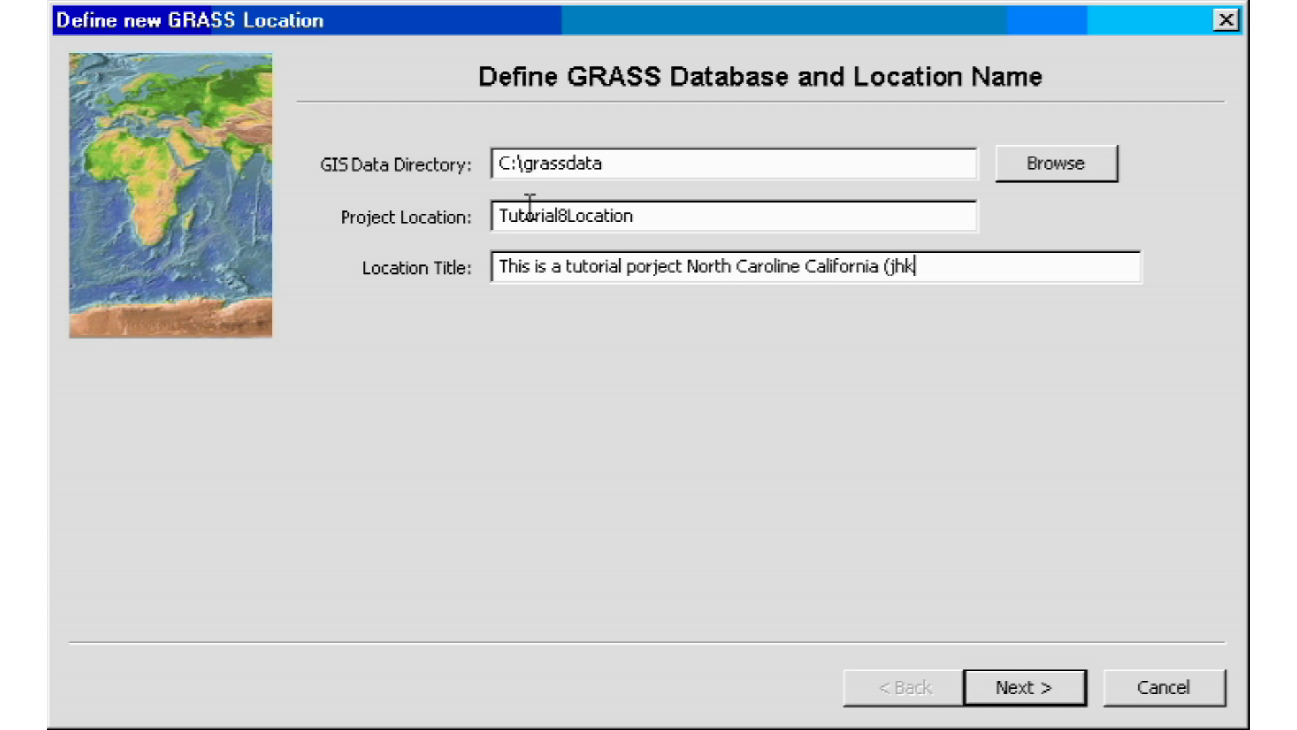
key("BackSpace")
key("BackSpace")
key("BackSpace")
type("da")
type("tat")
type(")")
left_click(610, 328)
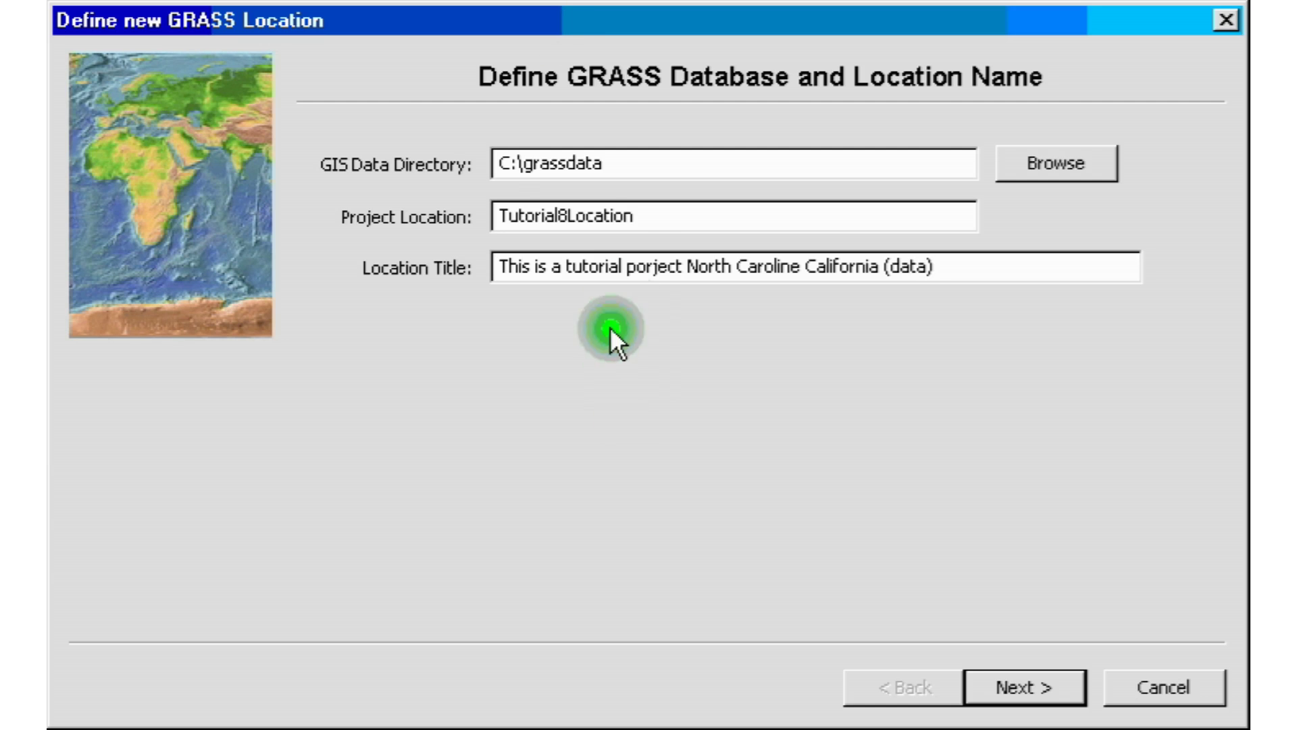
left_click(488, 238)
left_click(517, 225)
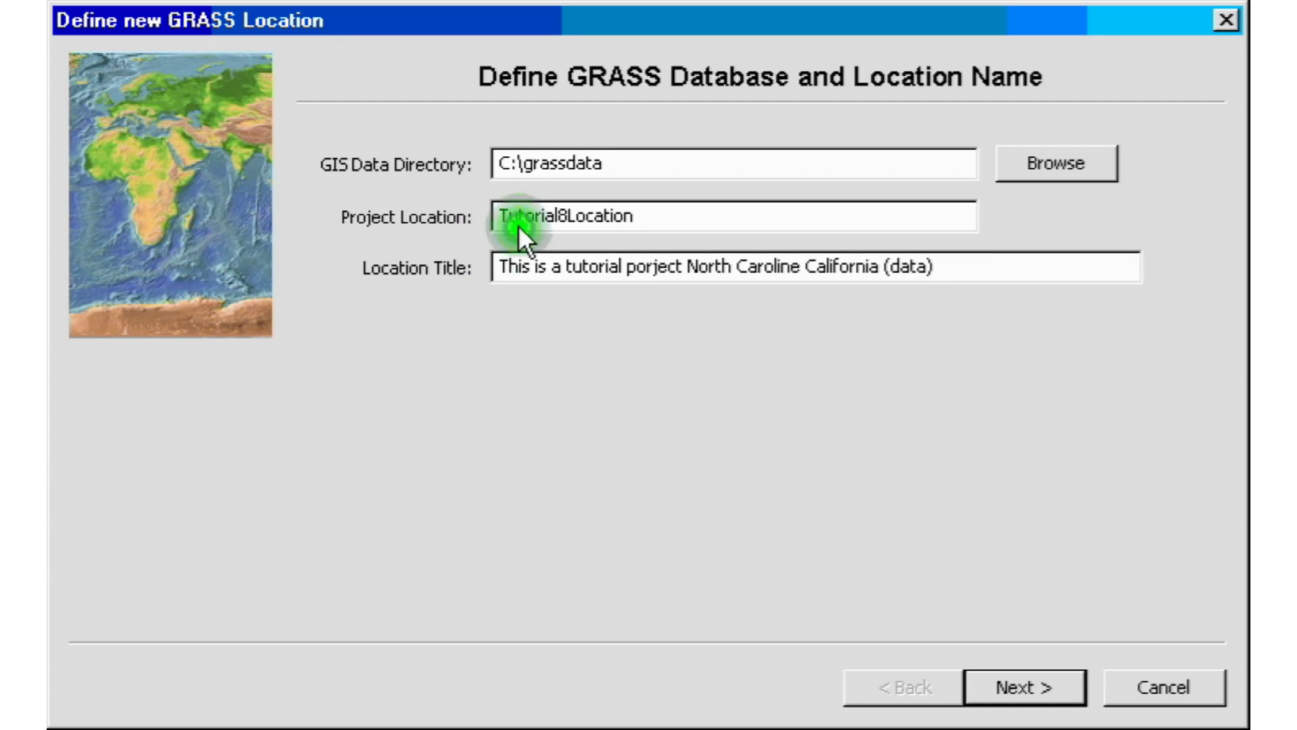
left_click(932, 598)
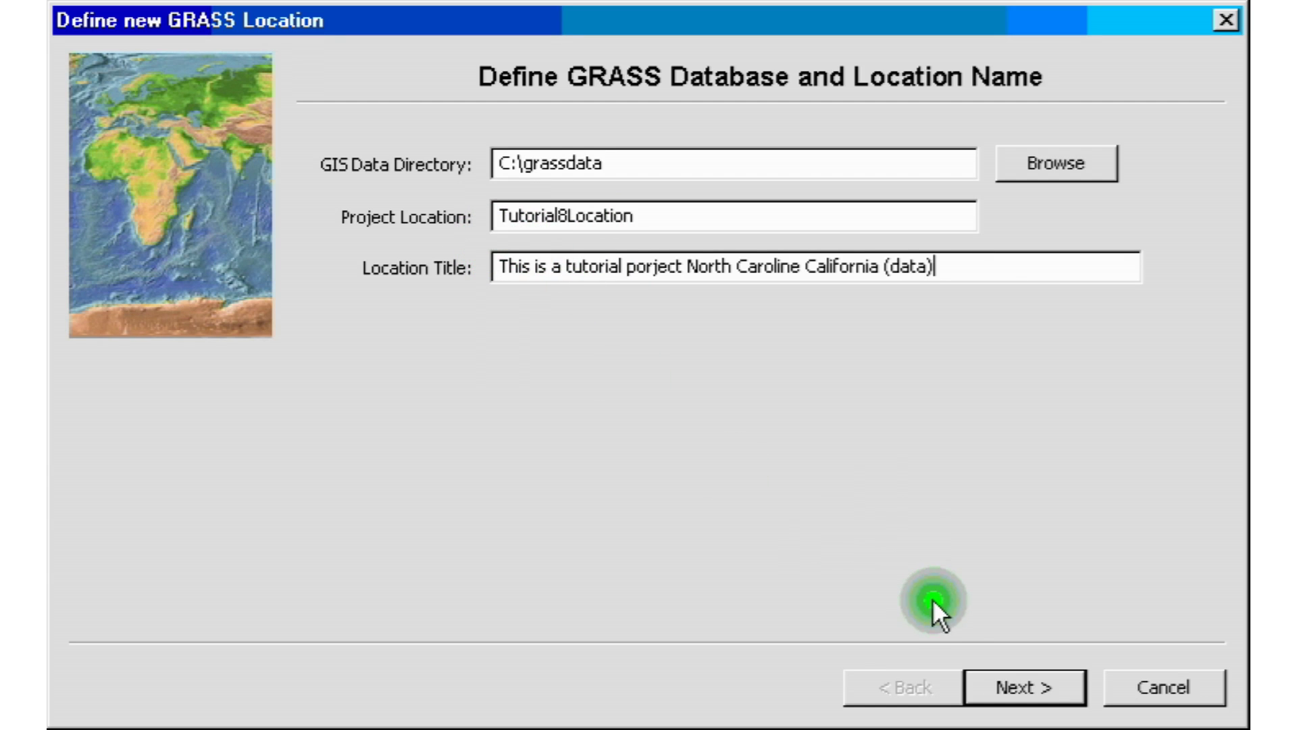
left_click(1009, 679)
Step: Choose to read projection and datum terms from a georeferenced data file and proceed
left_click(557, 461)
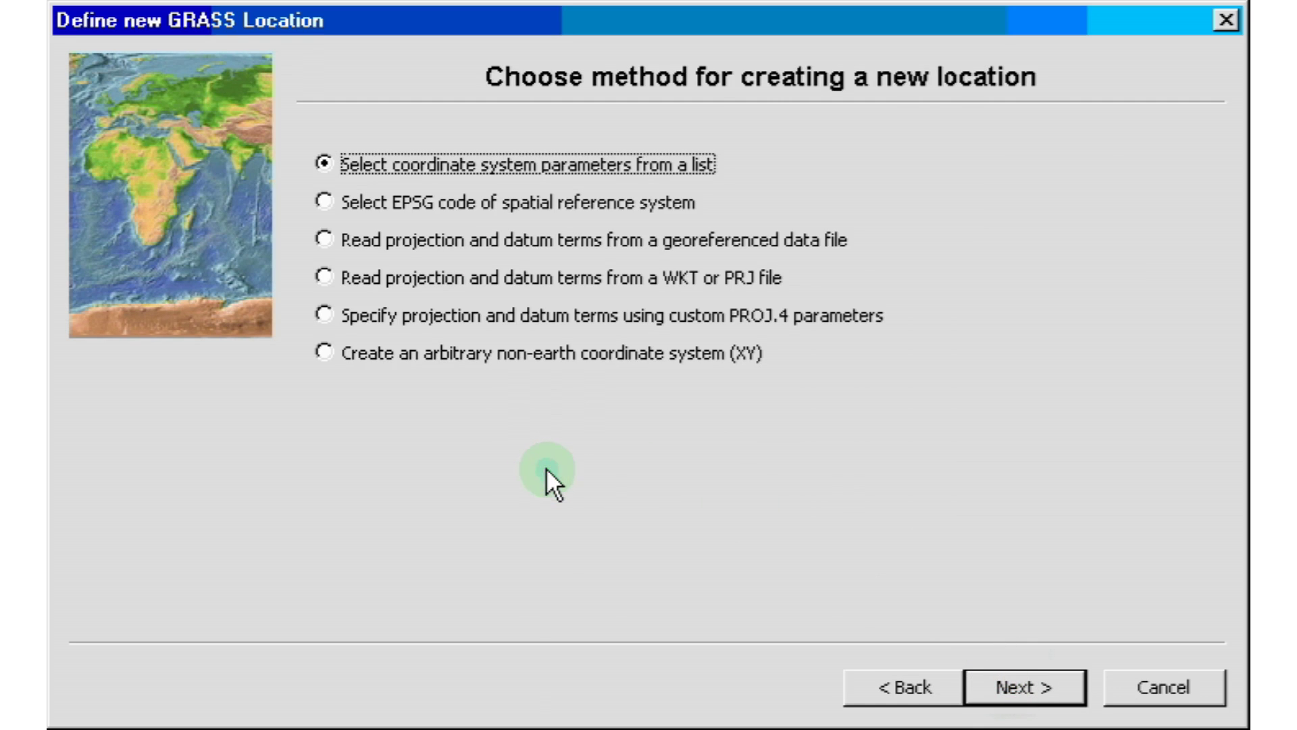
left_click(546, 470)
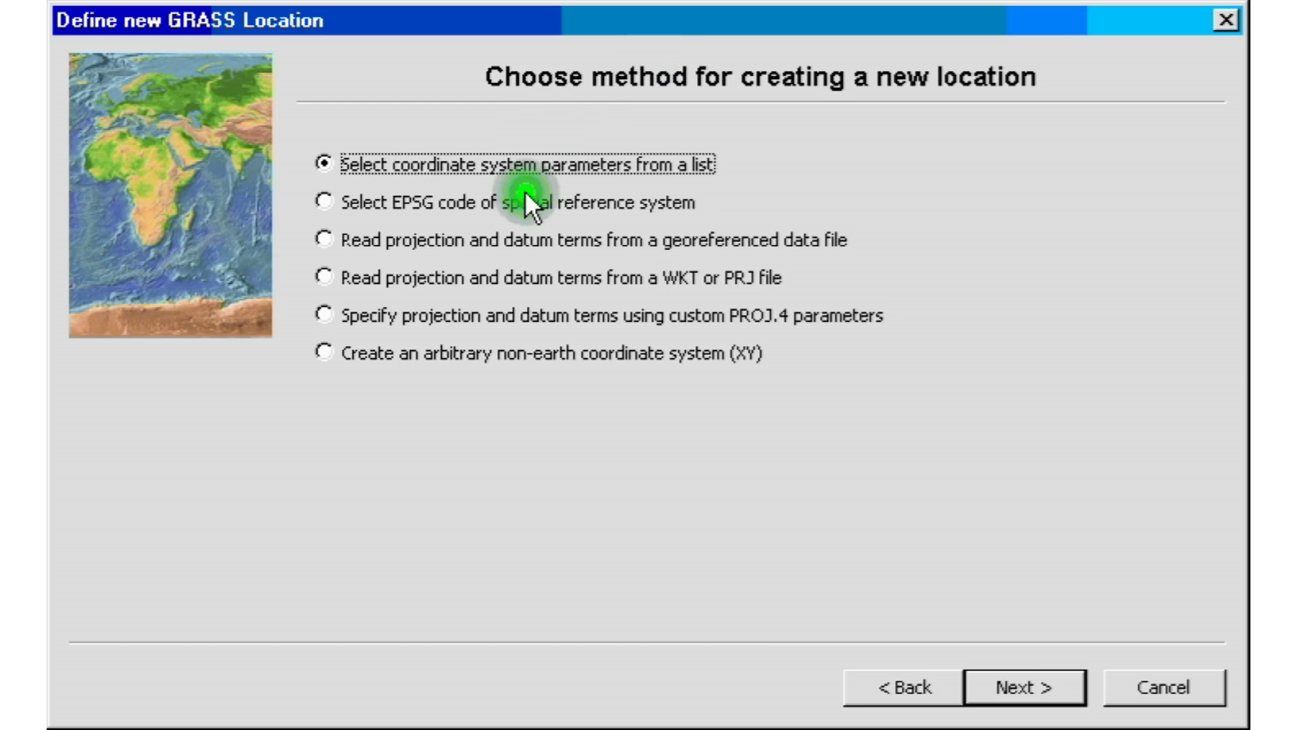
left_click(397, 238)
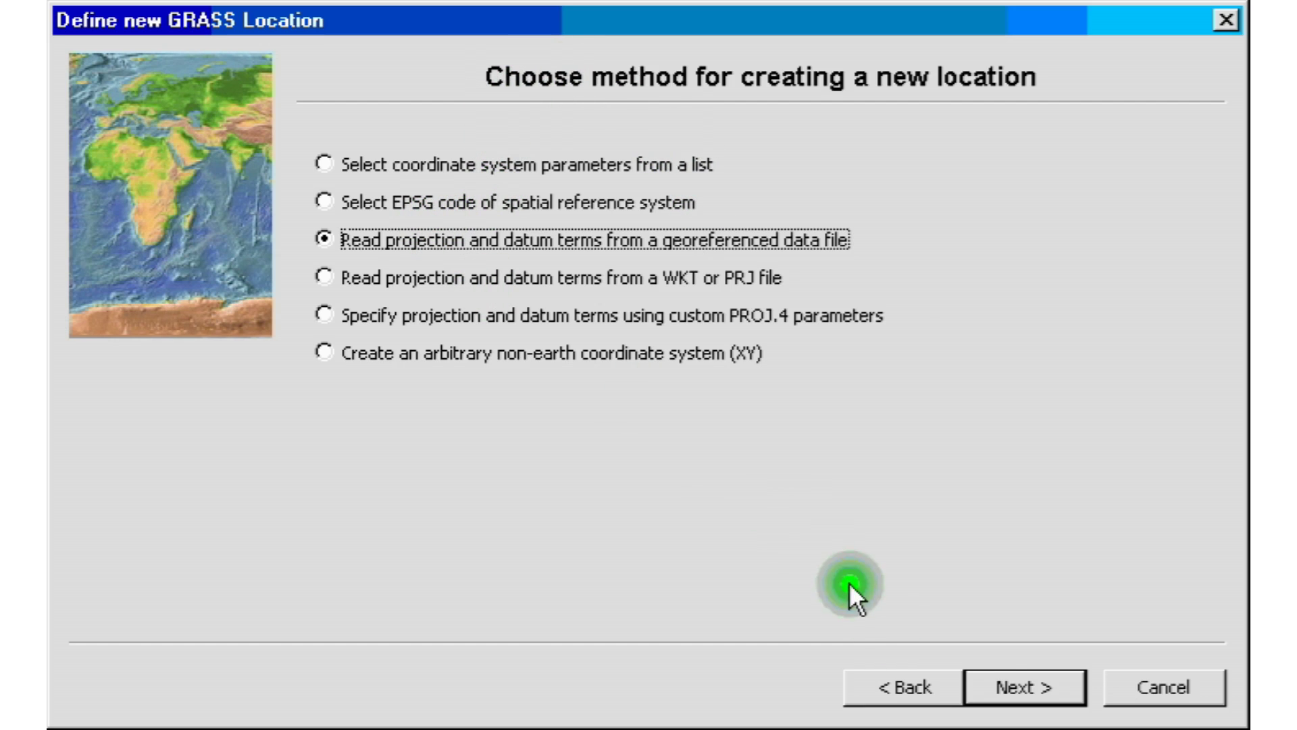
left_click(1011, 679)
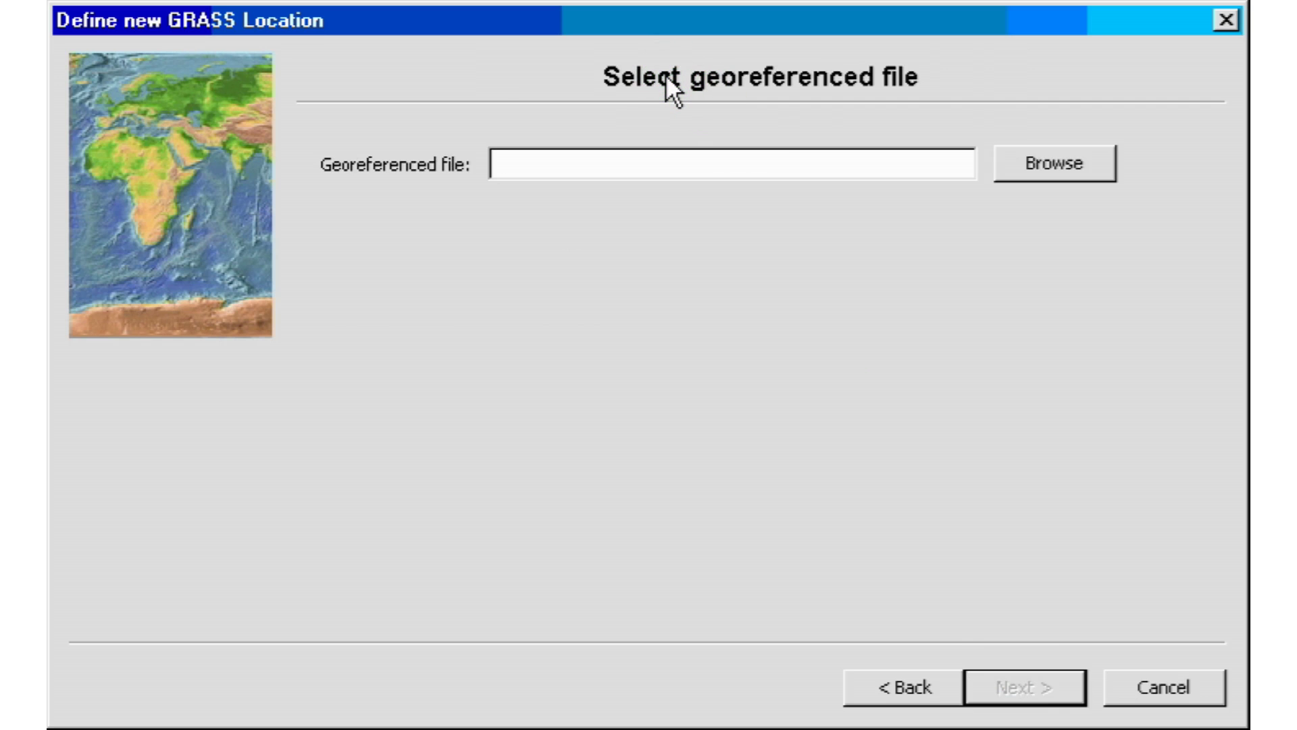
Step: Open the file browser for the georeferenced file and show the computer's drives
left_click(628, 78)
mouse_move(627, 77)
left_mouse_down()
mouse_move(650, 180)
mouse_move(982, 193)
left_mouse_up()
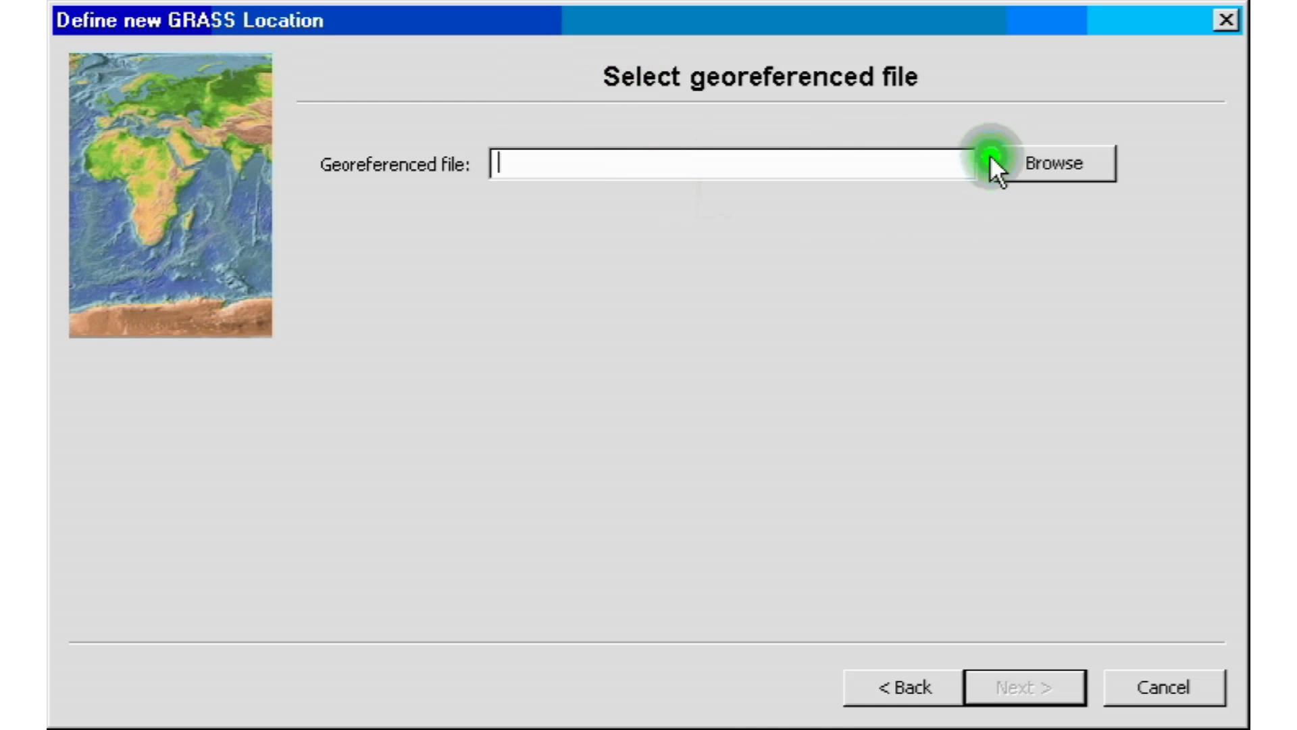
left_click(1020, 165)
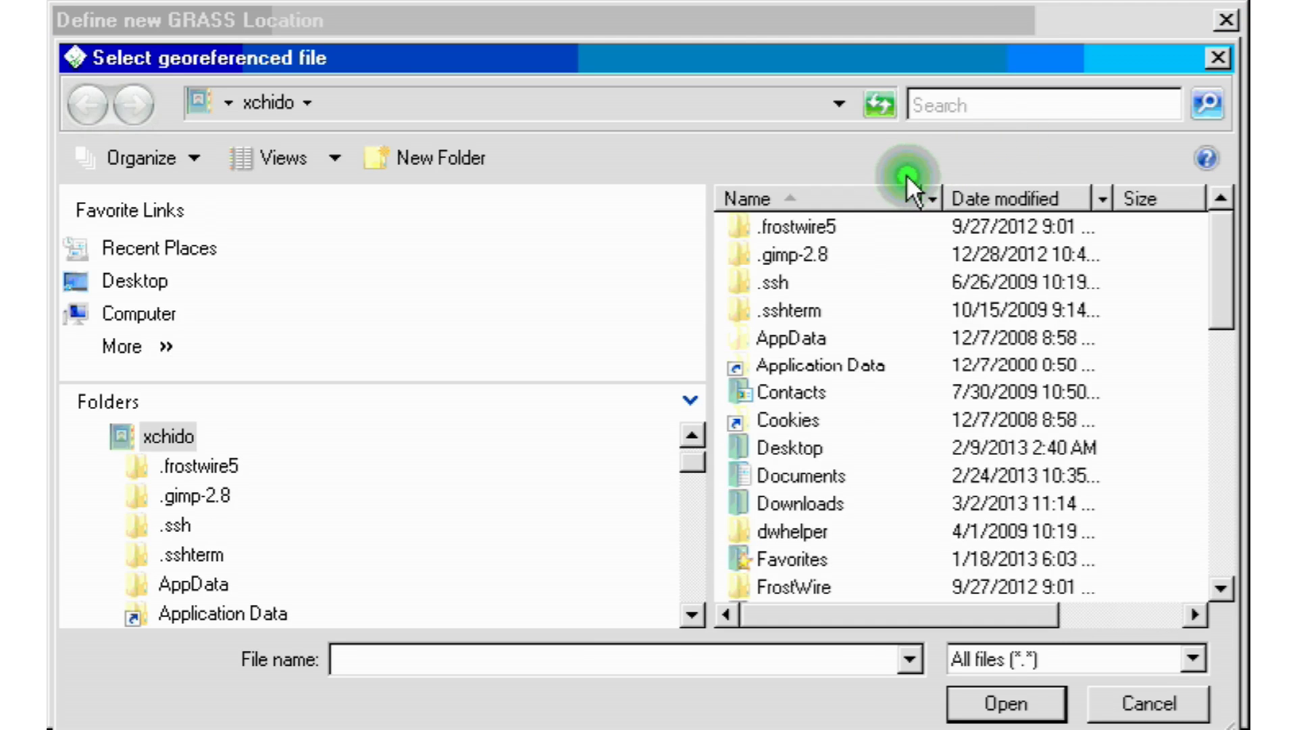
left_click(307, 313)
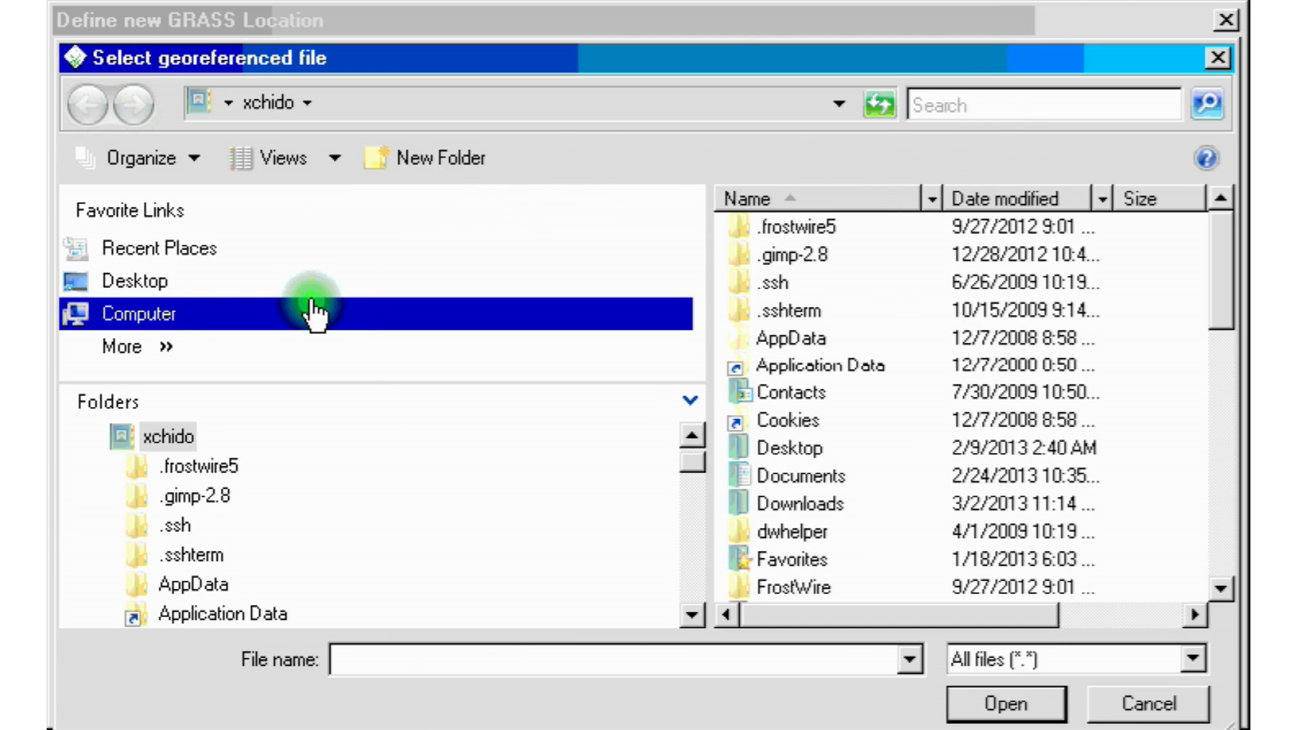
left_click(195, 315)
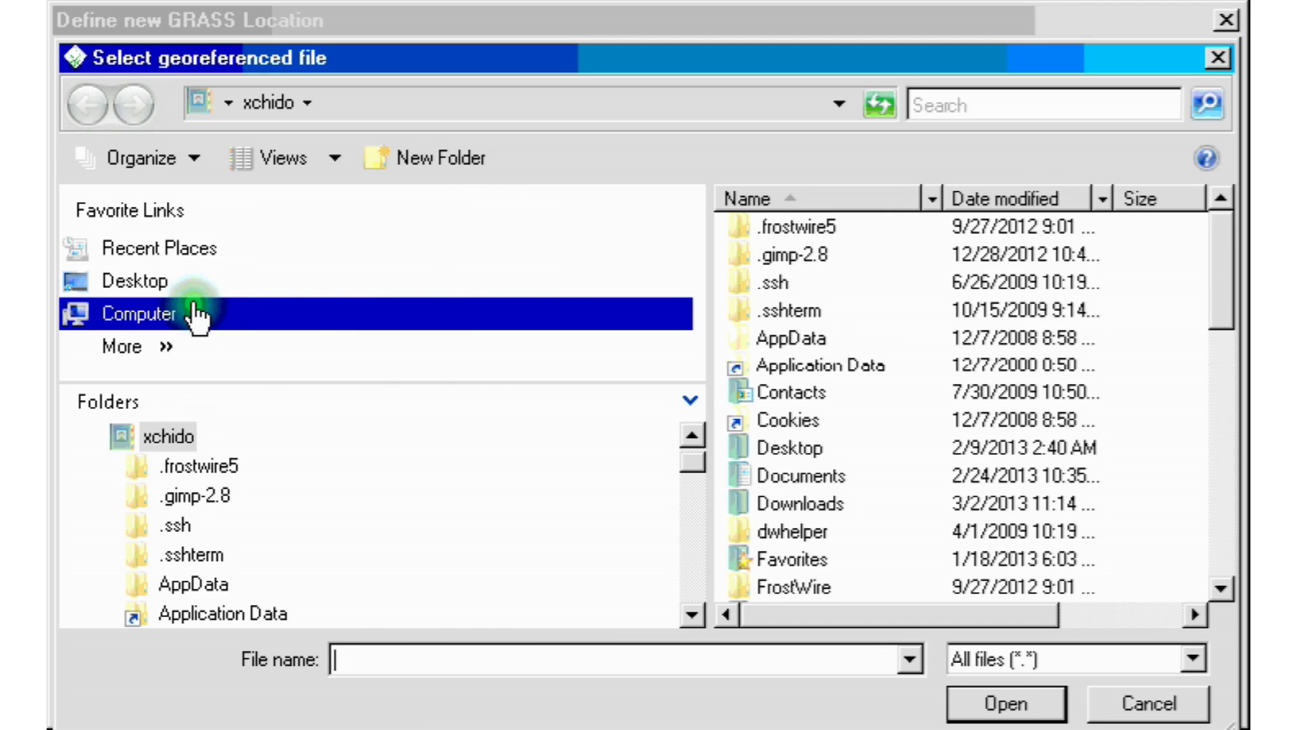
left_click(191, 316)
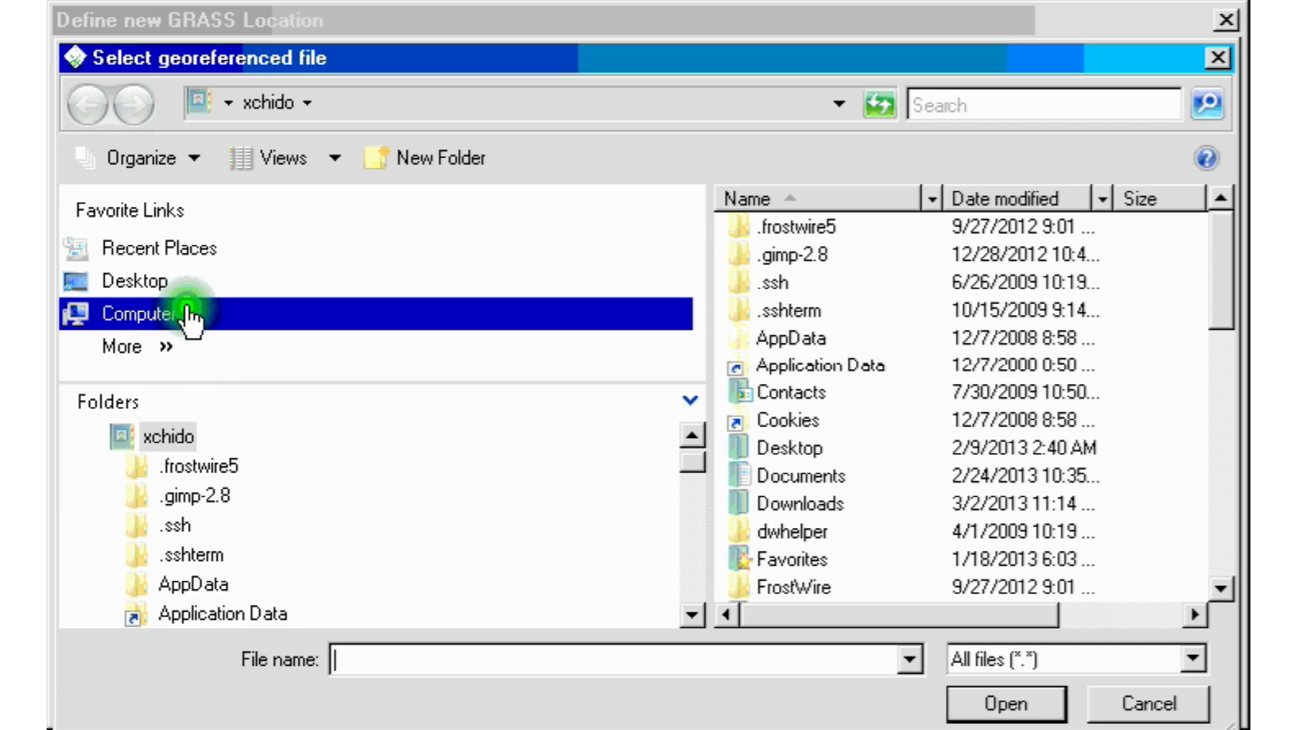
left_click(179, 318)
left_click(781, 350)
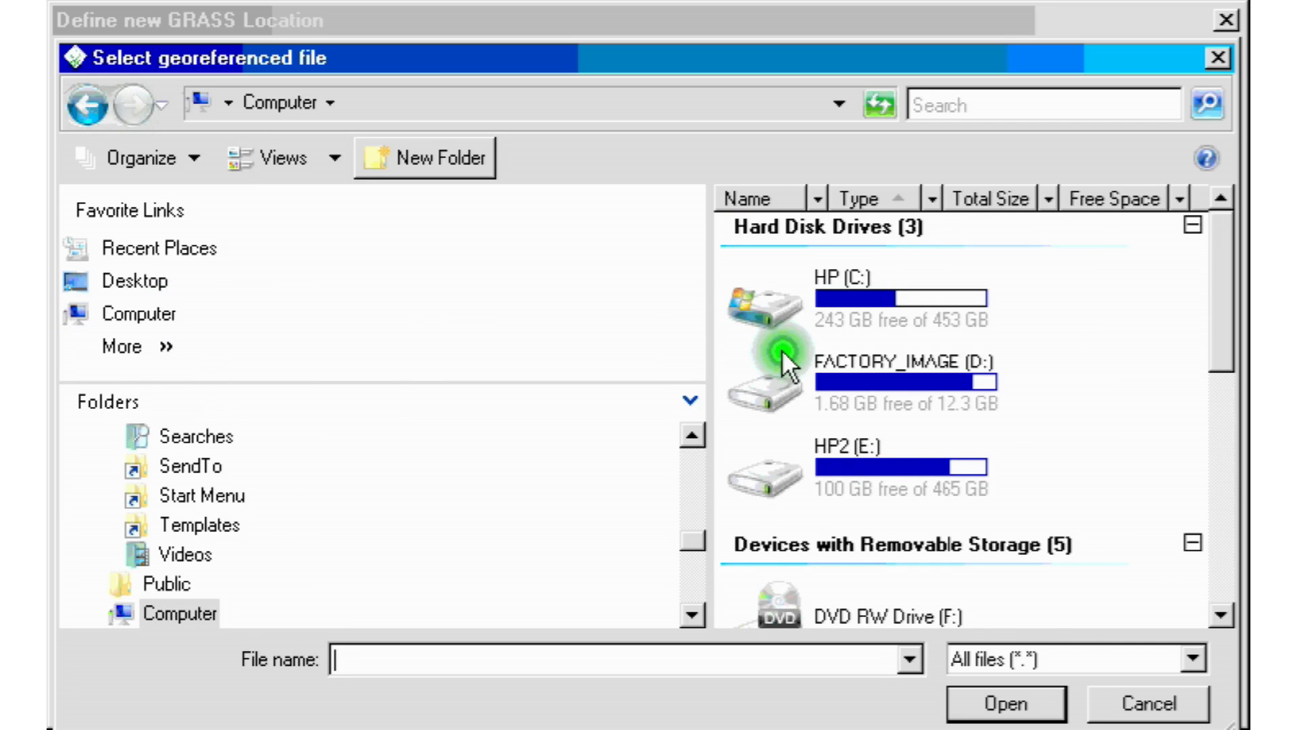
Step: Select C:\GRASS_Downloads\gdc.shp as the georeferenced file
double_click(853, 481)
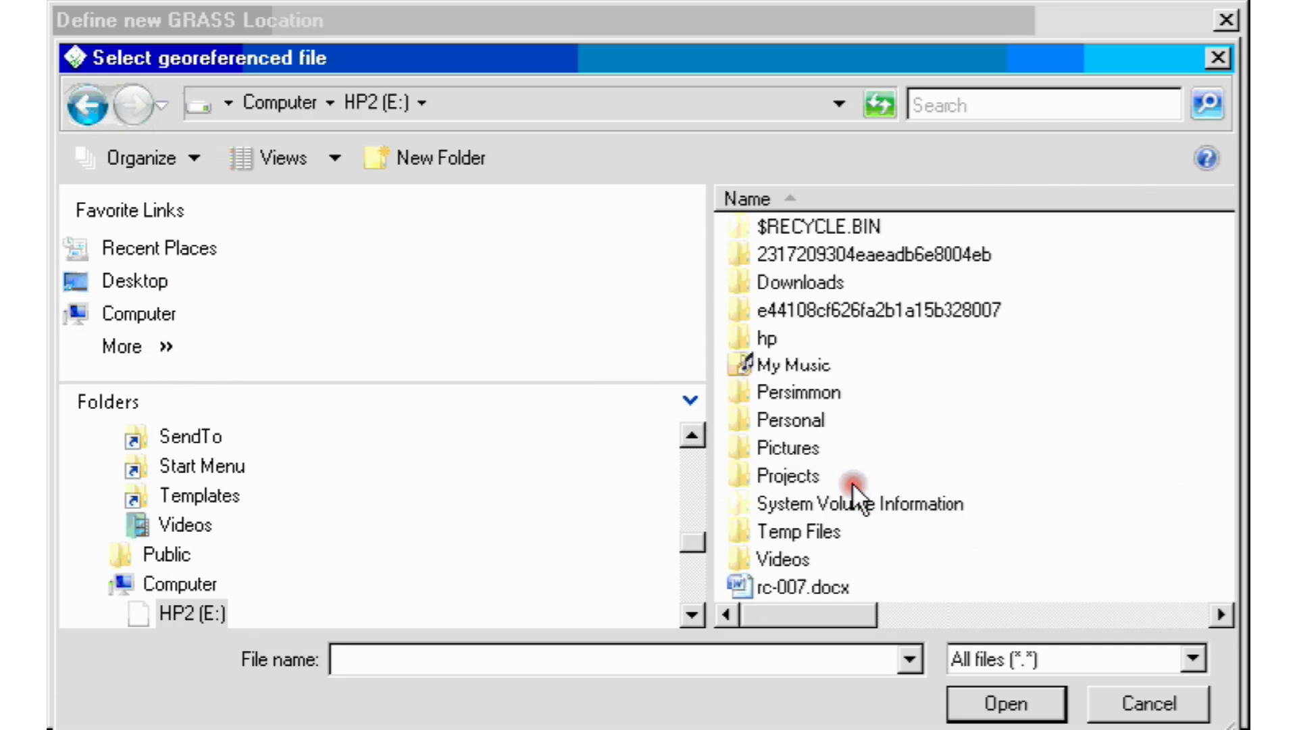
left_click(847, 424)
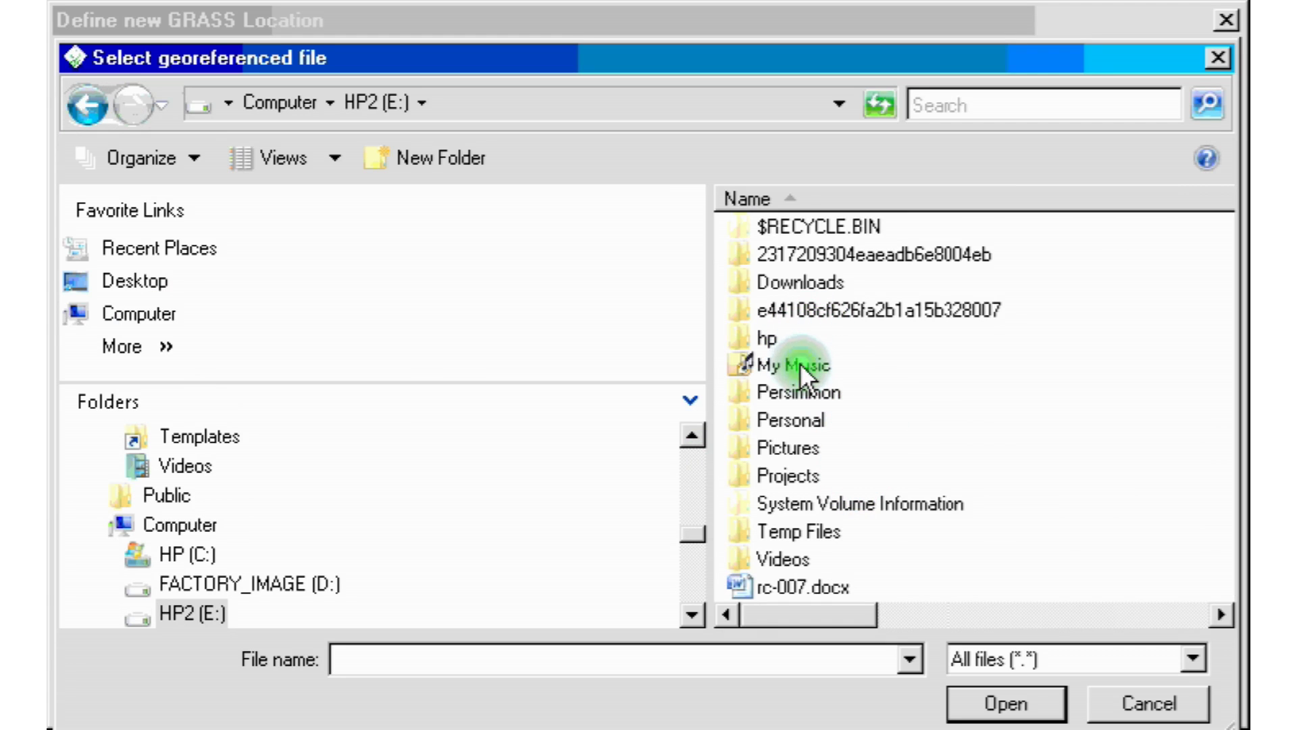
left_click(102, 310)
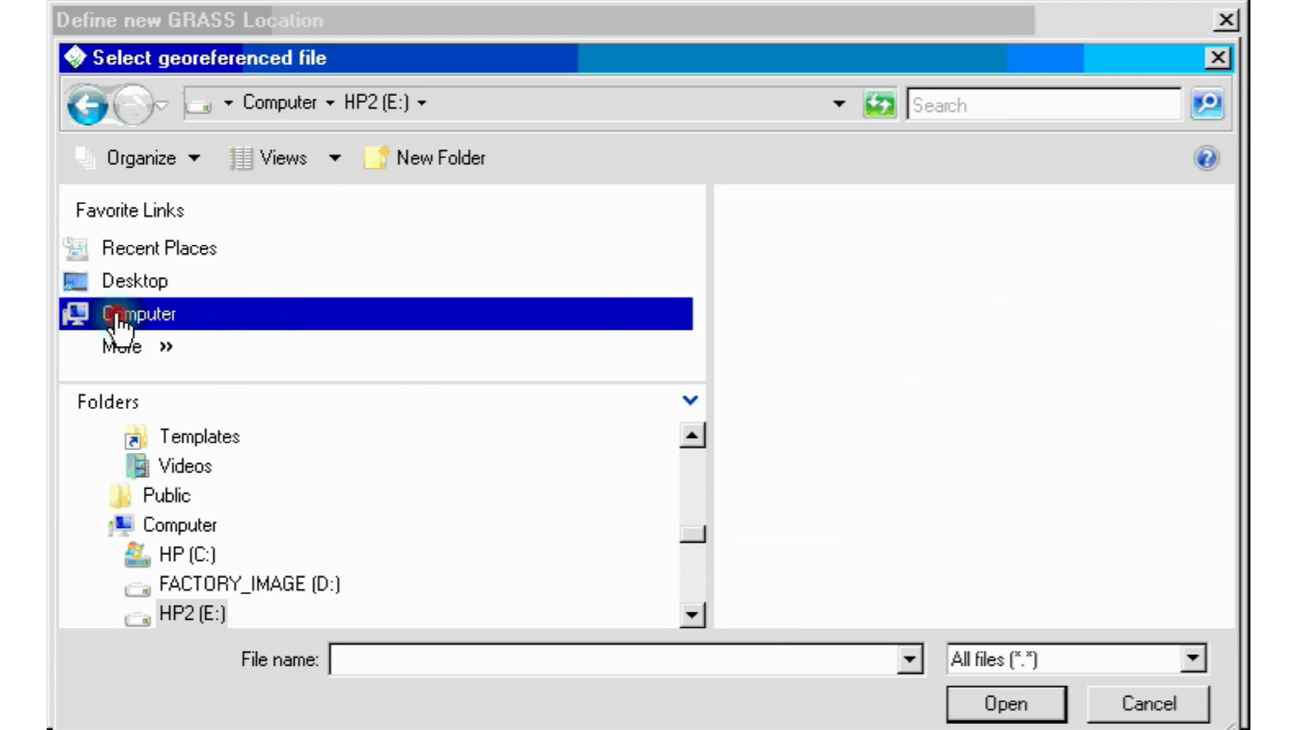
left_click(858, 295)
double_click(858, 294)
scroll(840, 367, "down", 2)
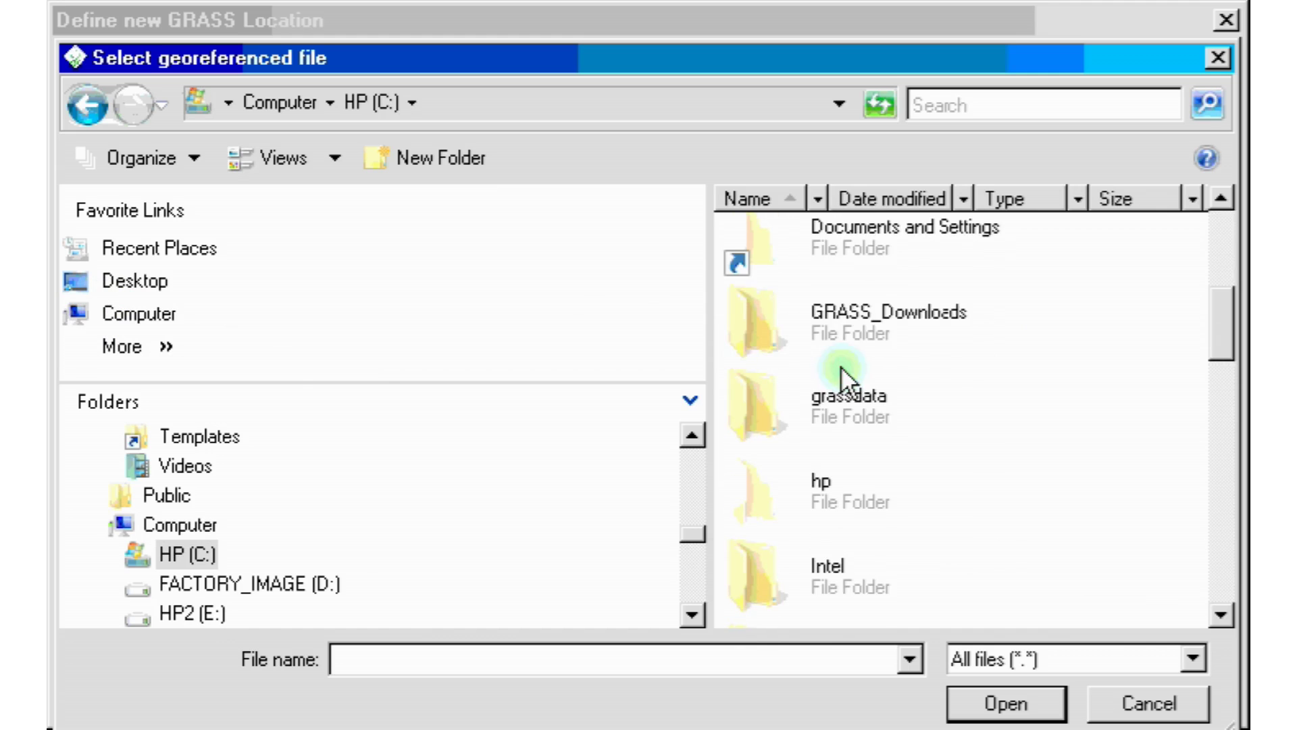
double_click(840, 318)
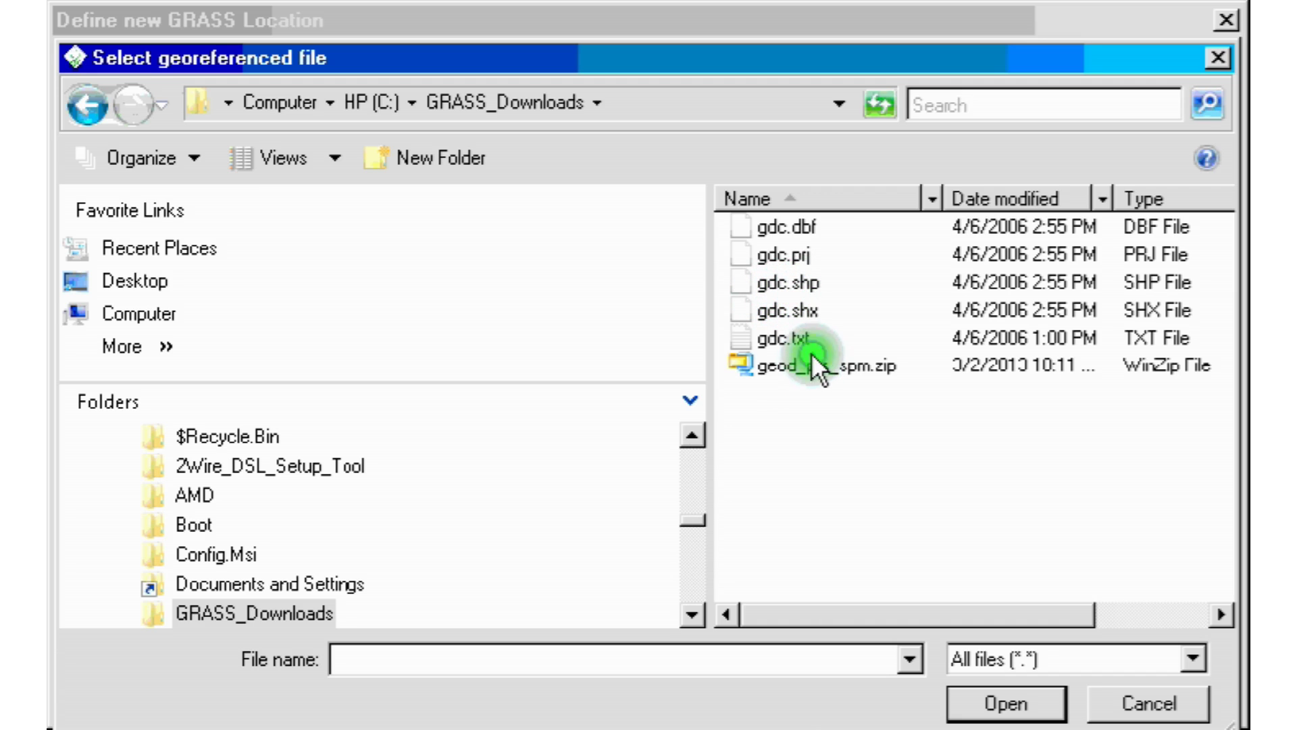
left_click(767, 278)
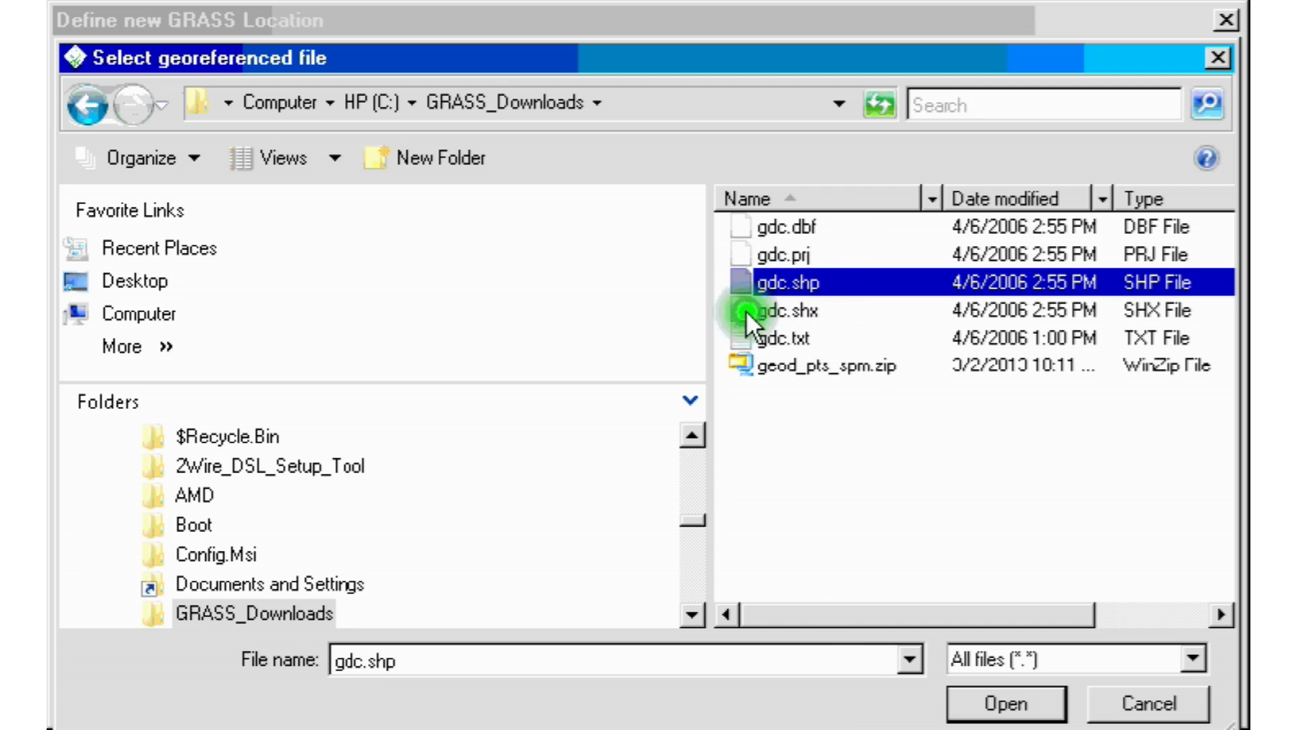
left_click(980, 705)
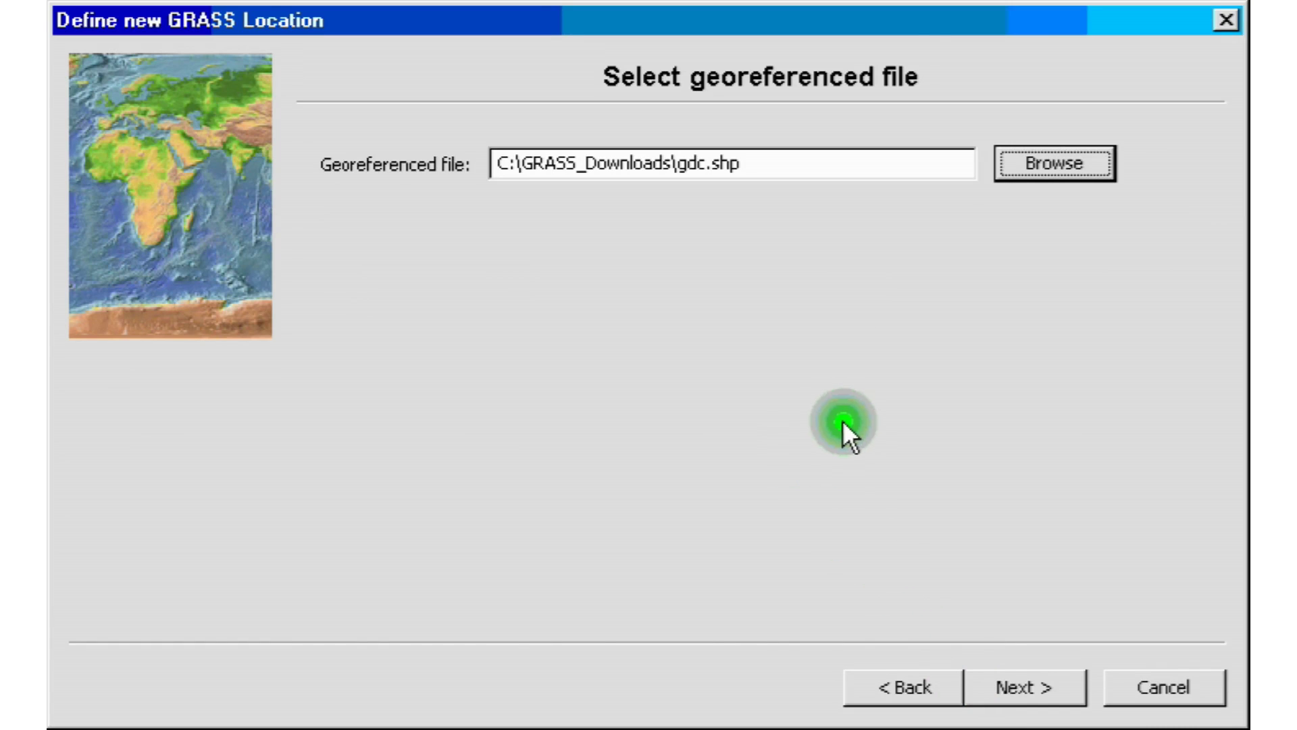
Step: Review the summary and finish creating Tutorial8Location in C:\grassdata
left_click(1015, 675)
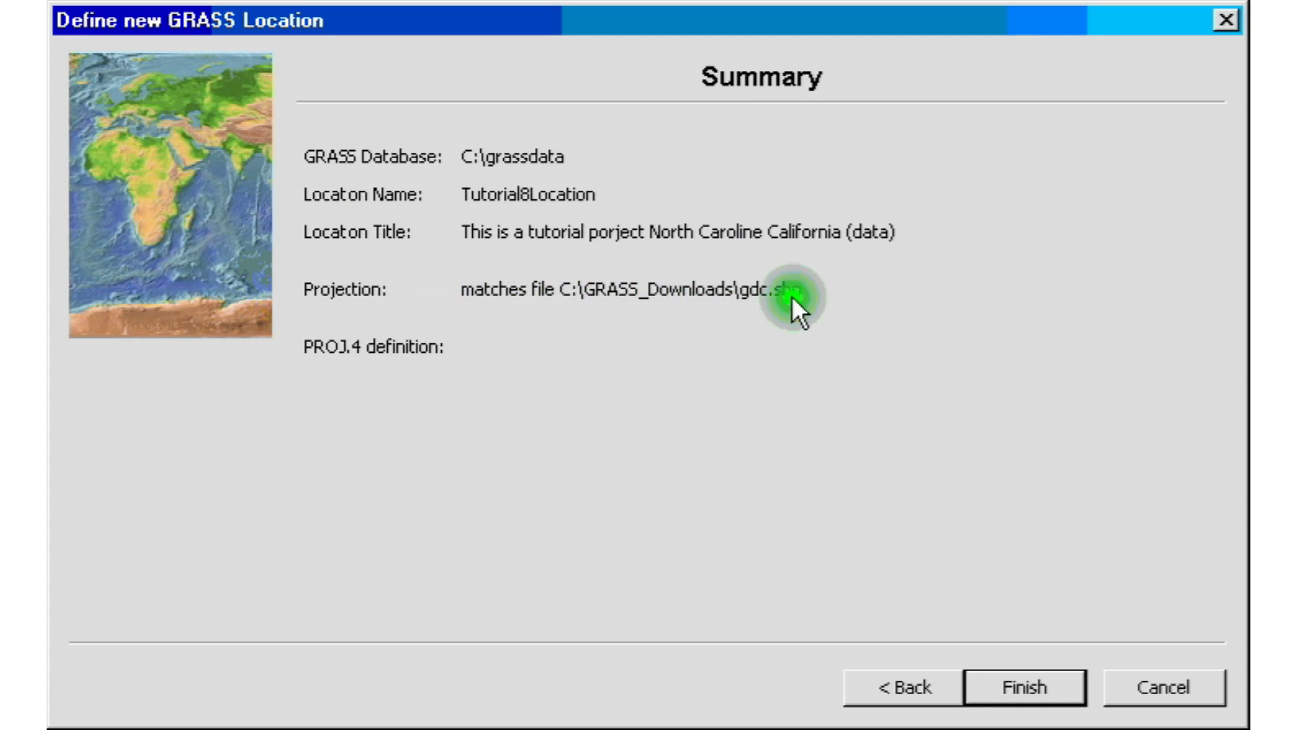
left_click_drag(797, 291, 746, 289)
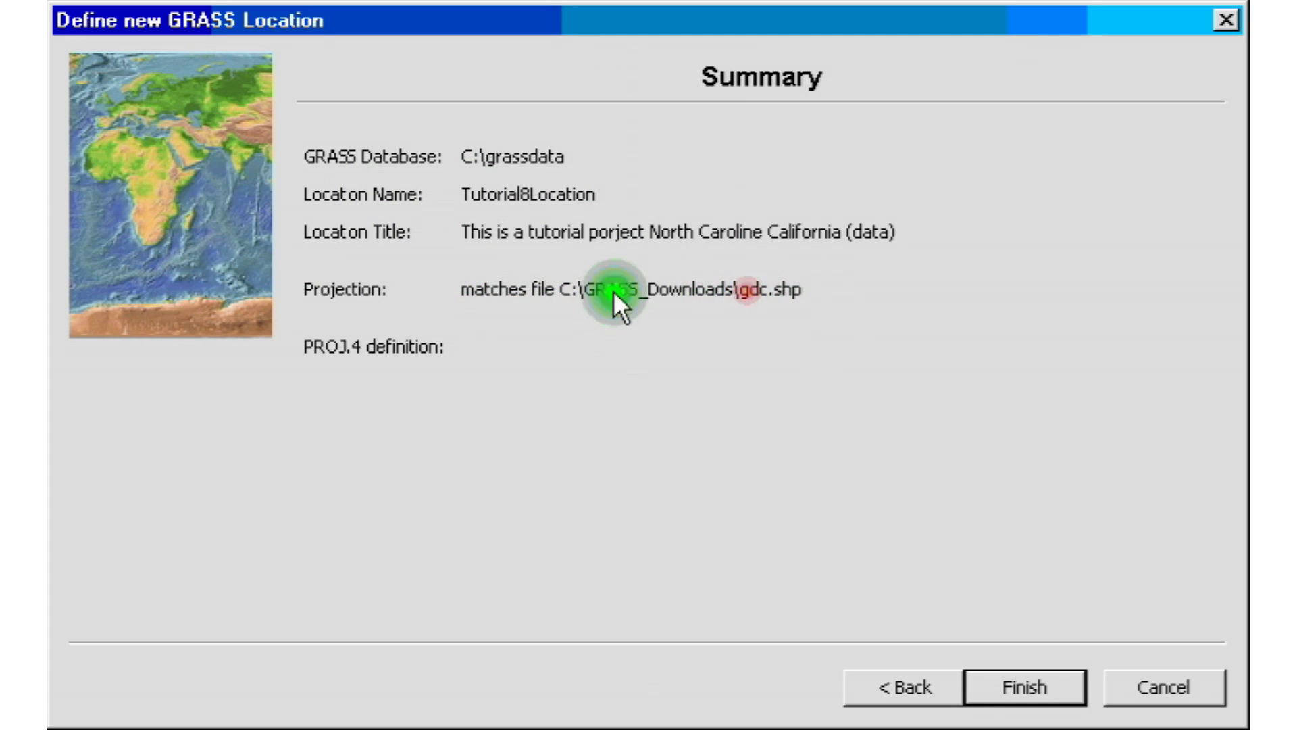
left_click(1012, 679)
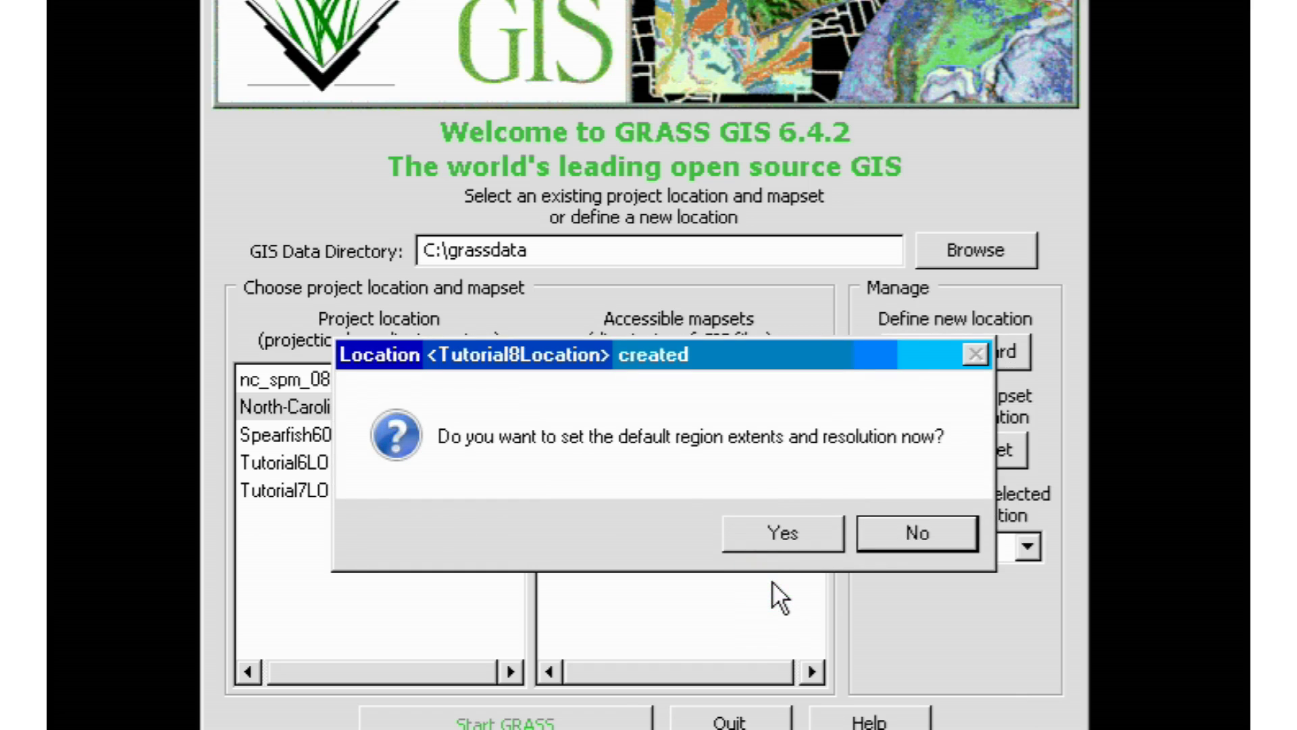
Step: Move the 'Location created' prompt higher and answer Yes to setting the default region
left_click_drag(635, 351, 597, 265)
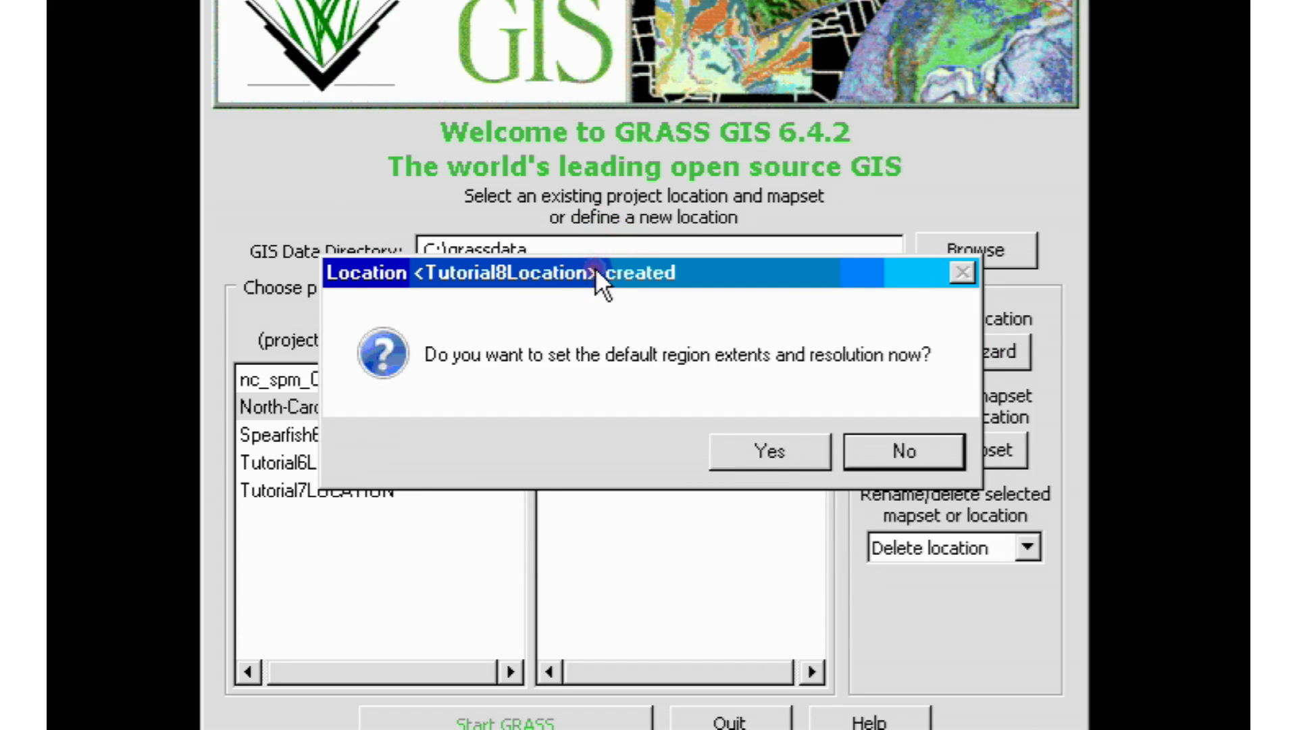
left_click(622, 298)
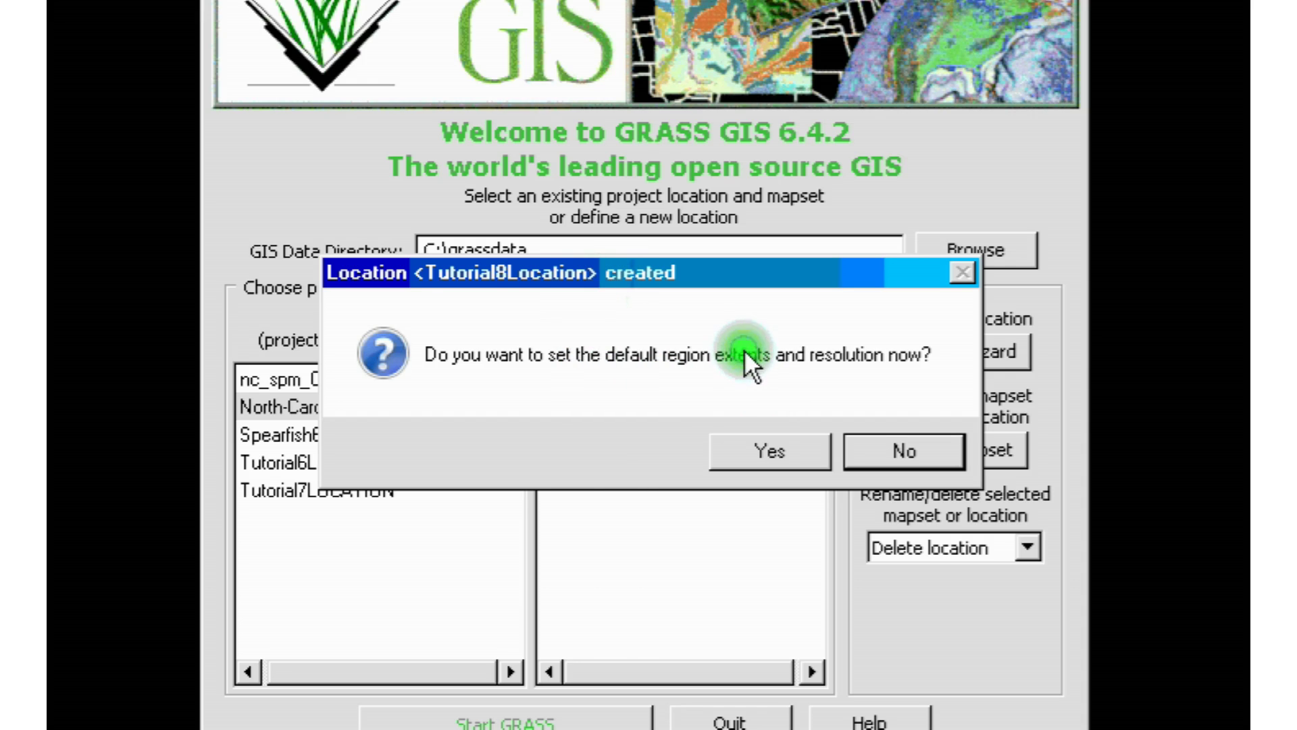
left_click(740, 453)
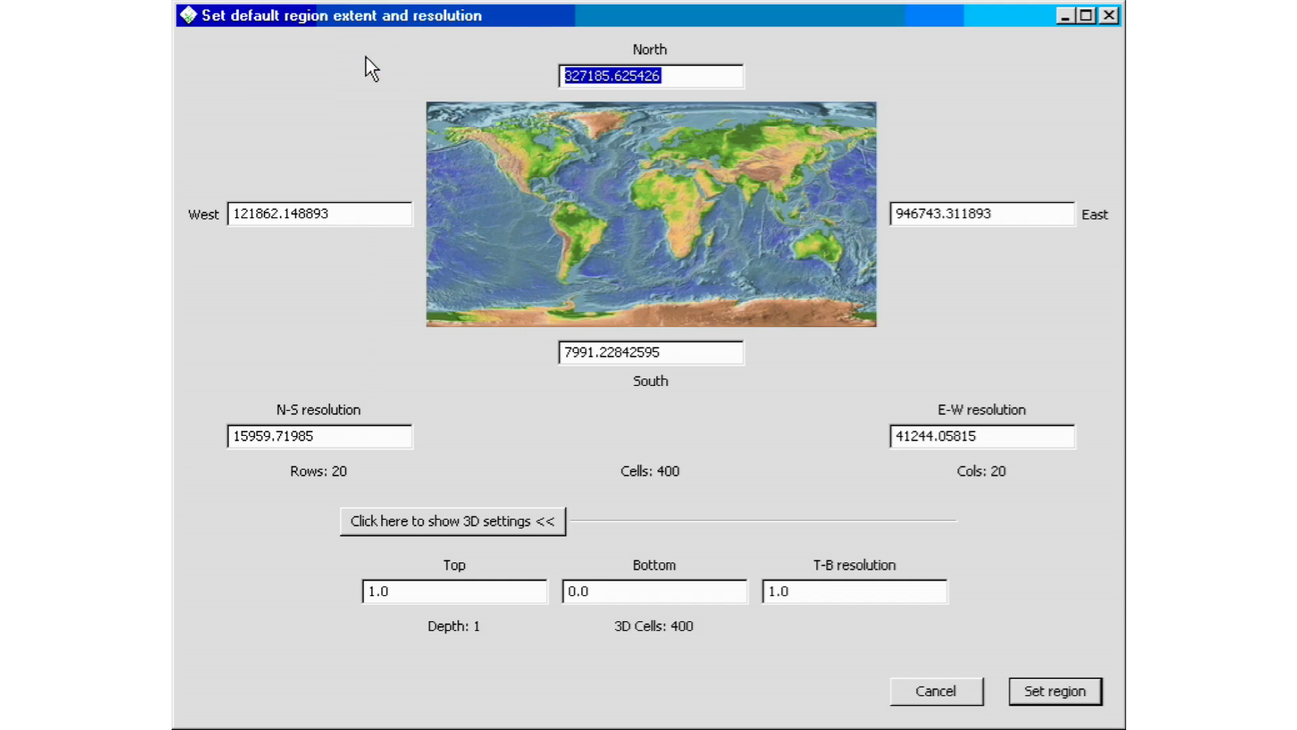
Step: Keep the proposed extents and 20 by 20 resolution and set them as the region
left_click(467, 65)
left_click(289, 329)
left_click(1043, 692)
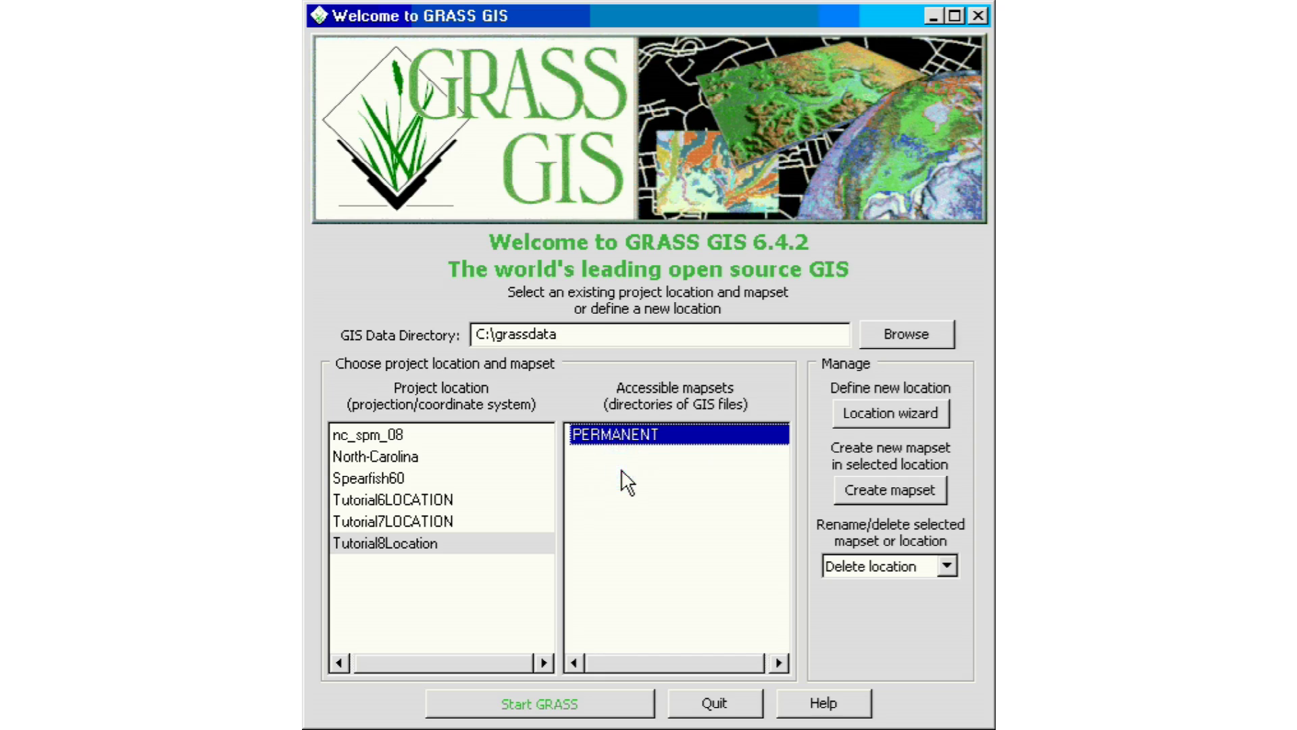
Step: Start a new mapset in Tutorial8Location and focus its name field
left_click(628, 472)
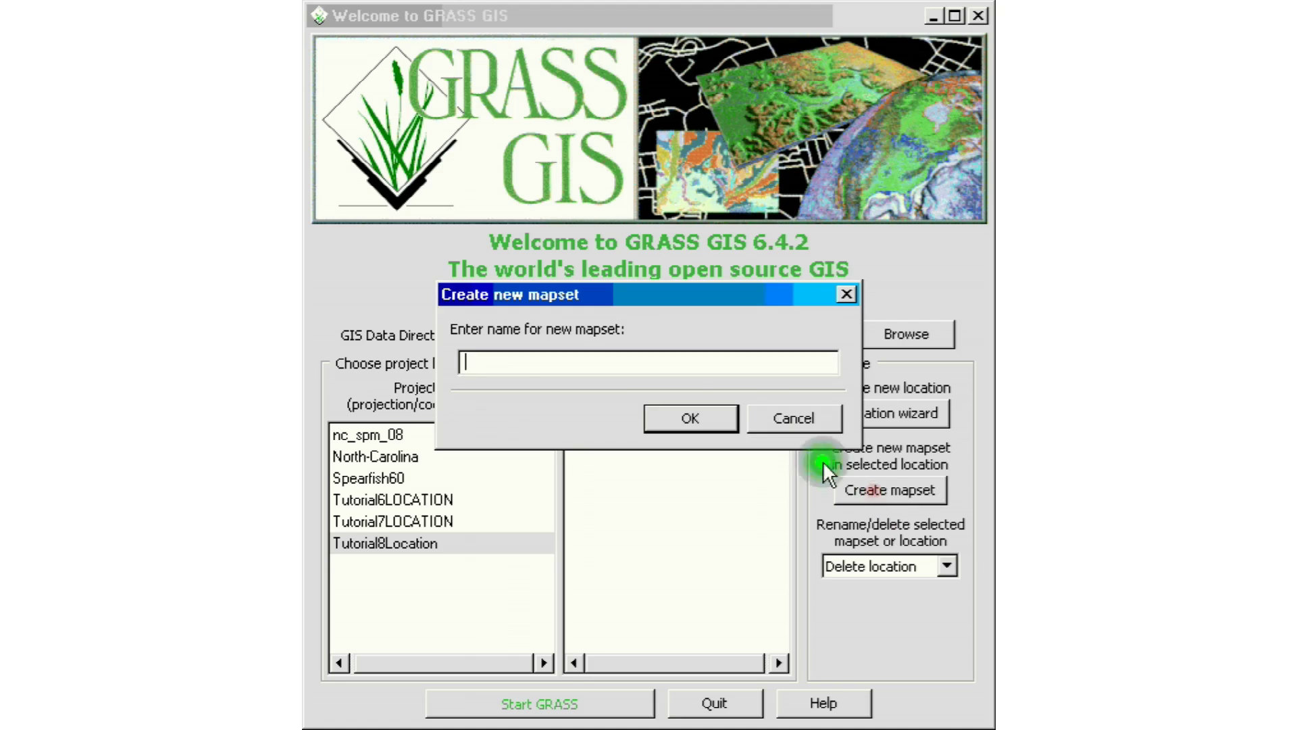
left_click(499, 362)
Step: Create the mapset USER1MASETTutorial8 and start creating another mapset
type("USER1MAP")
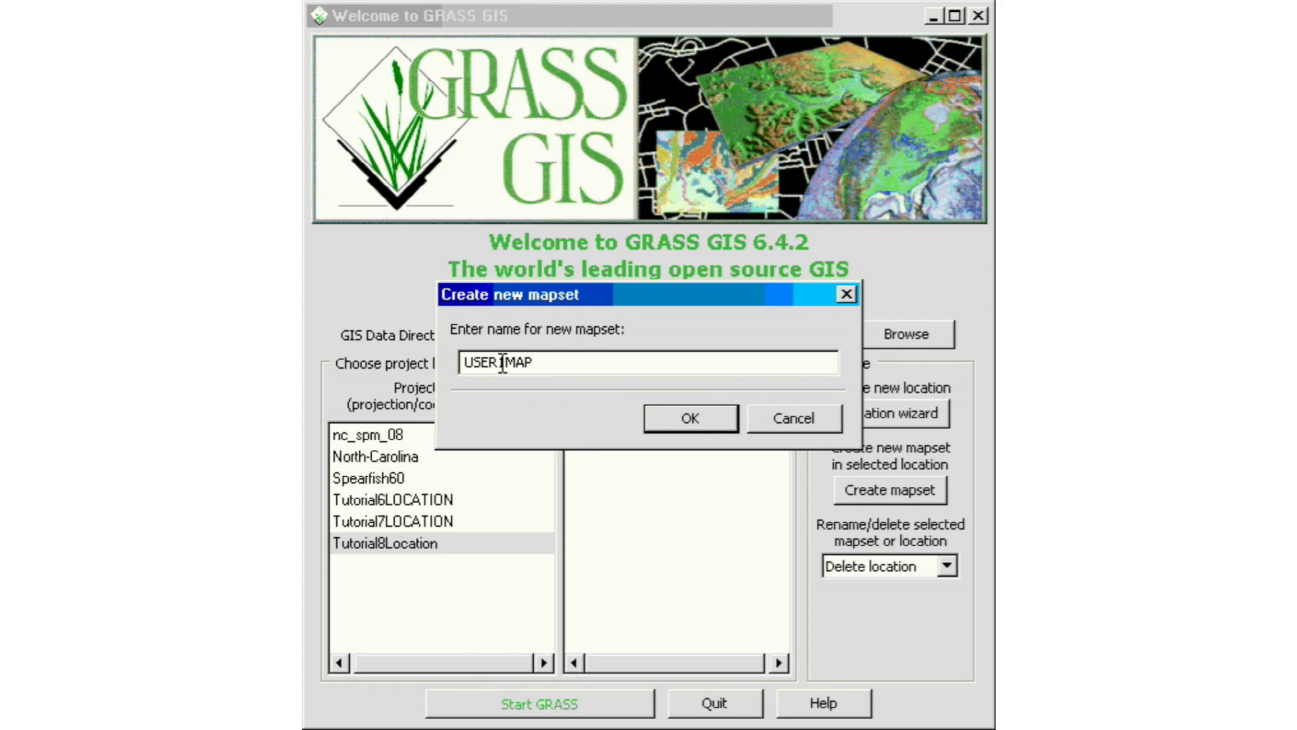
key("BackSpace")
type("SETTutorial8")
left_click(857, 695)
left_click(661, 405)
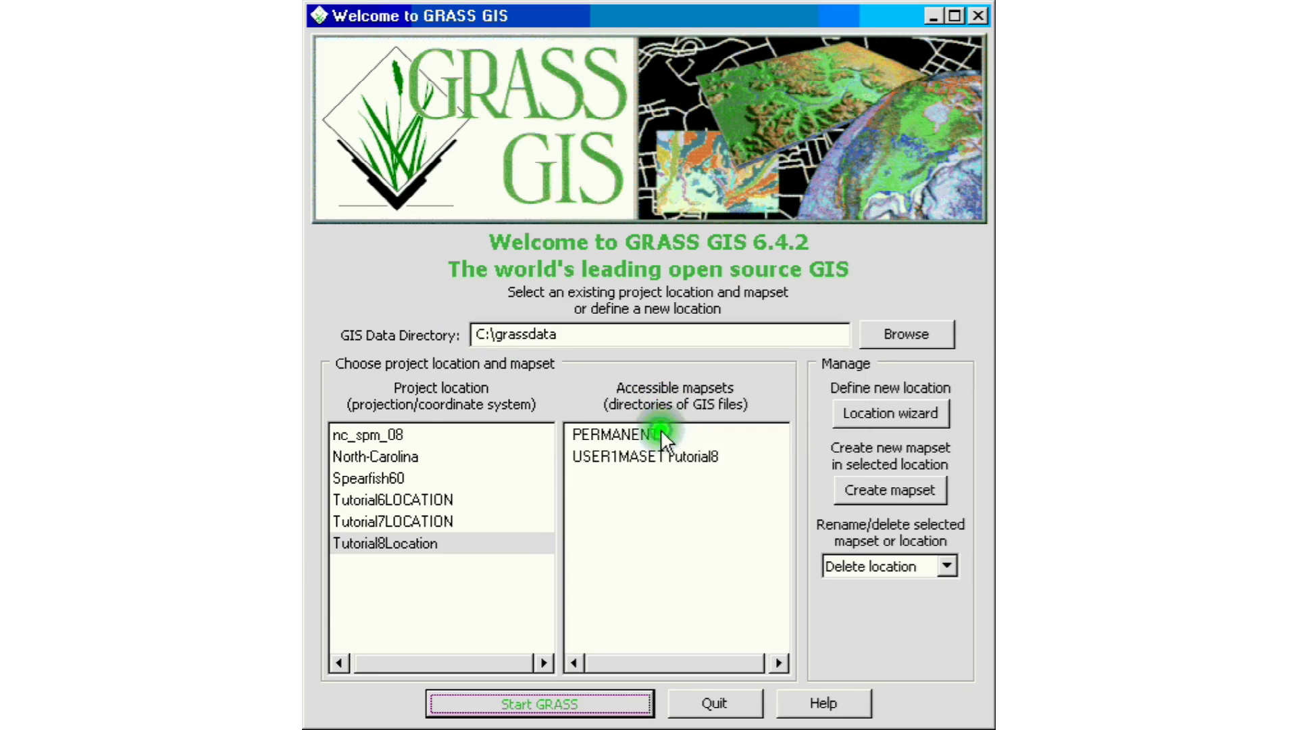
left_click(696, 465)
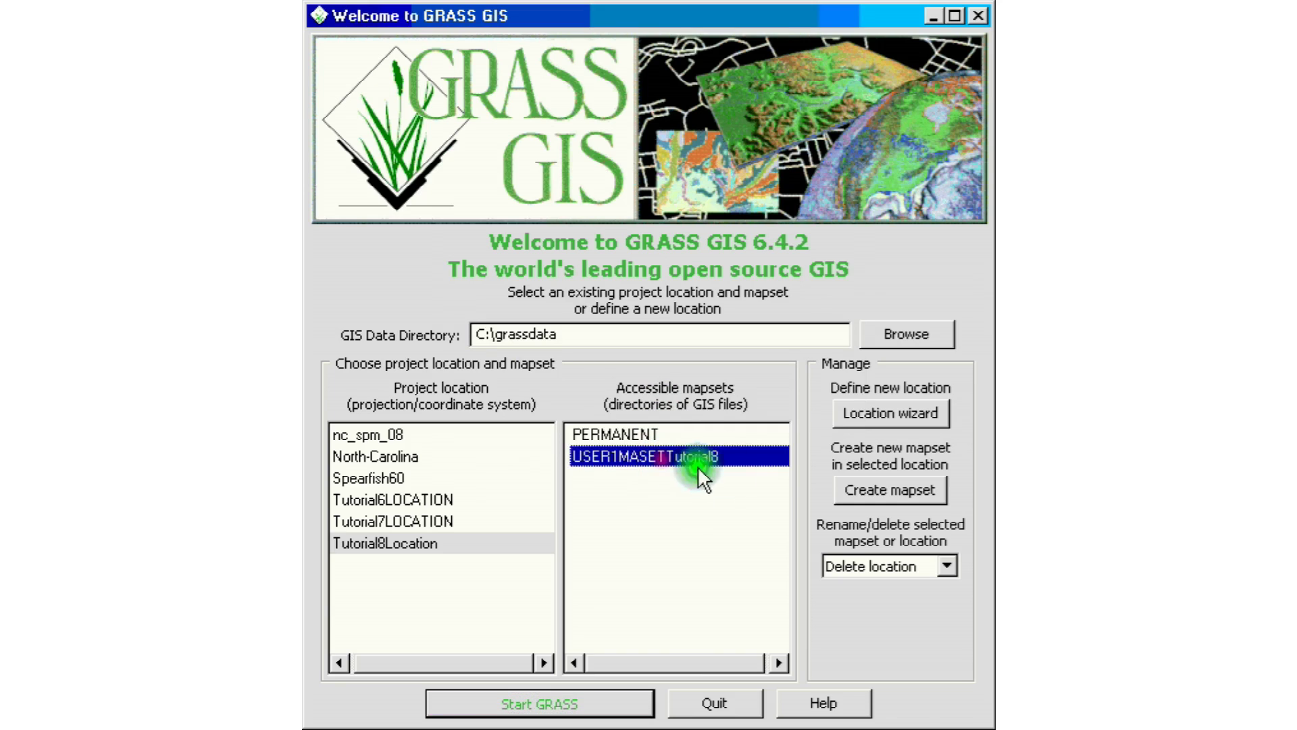
left_click(858, 489)
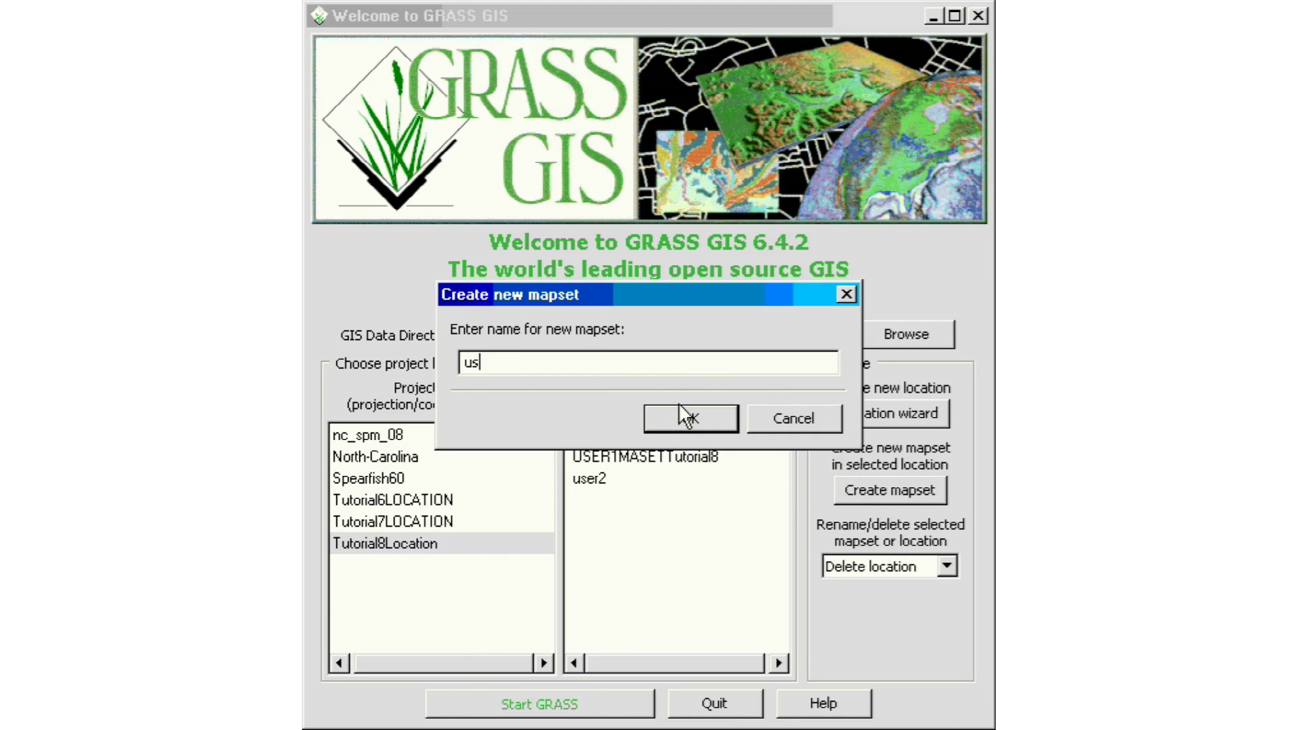
Step: Name the next mapset user3 and confirm it
type("3")
left_click(678, 405)
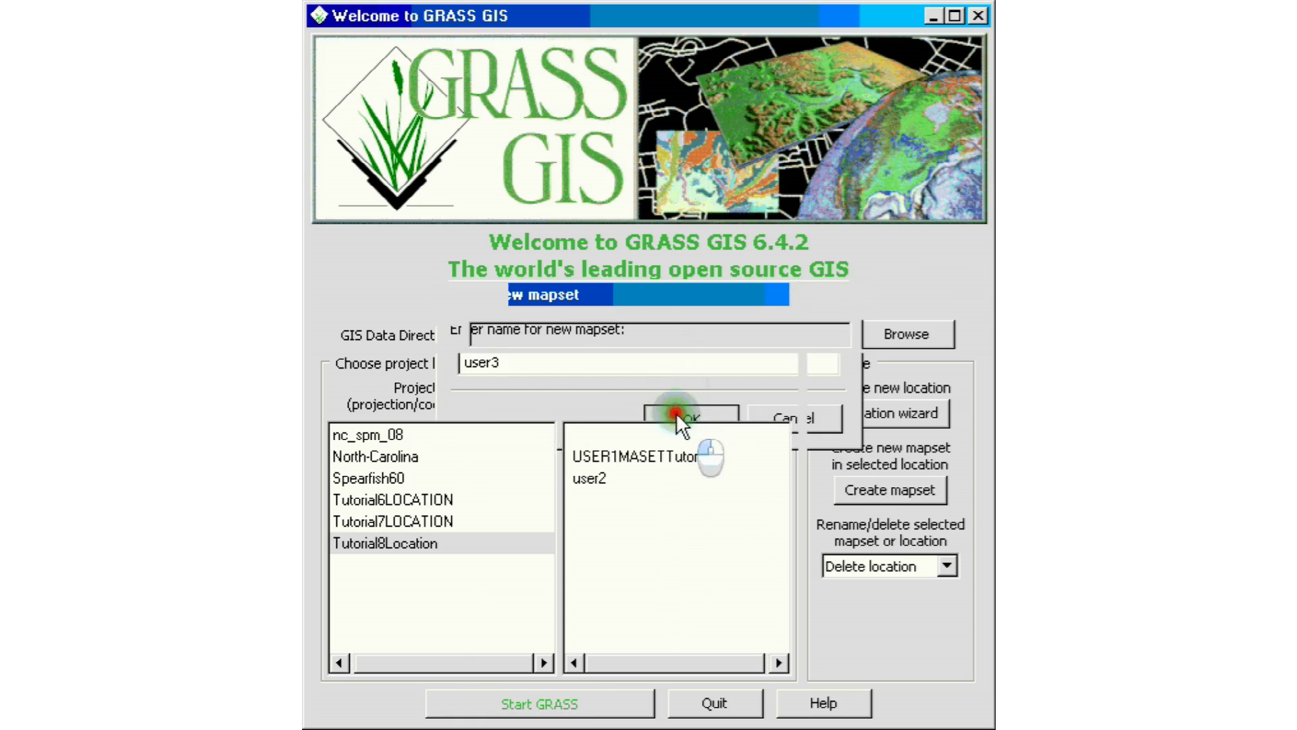